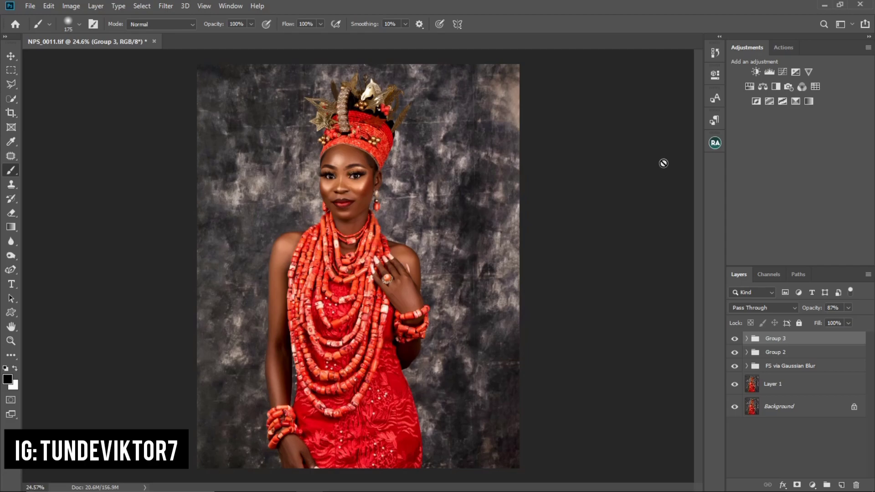
Delete the Group 3 layer group from the top of the layer stack.
{"action": "key", "text": "z"}
{"action": "mouse_move", "coordinate": [358, 174]}
{"action": "left_mouse_down"}
{"action": "mouse_move", "coordinate": [380, 184]}
{"action": "mouse_move", "coordinate": [376, 198]}
{"action": "left_mouse_up"}
{"action": "key", "text": "b"}
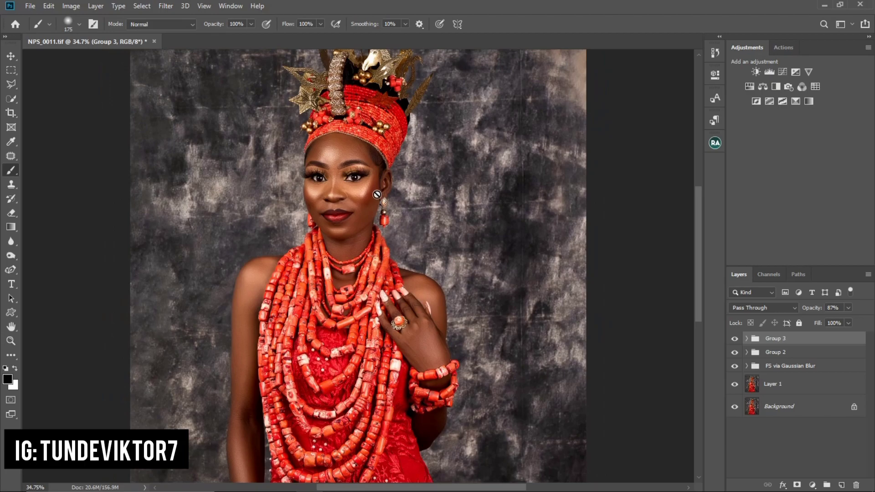
{"action": "key", "text": "Delete"}
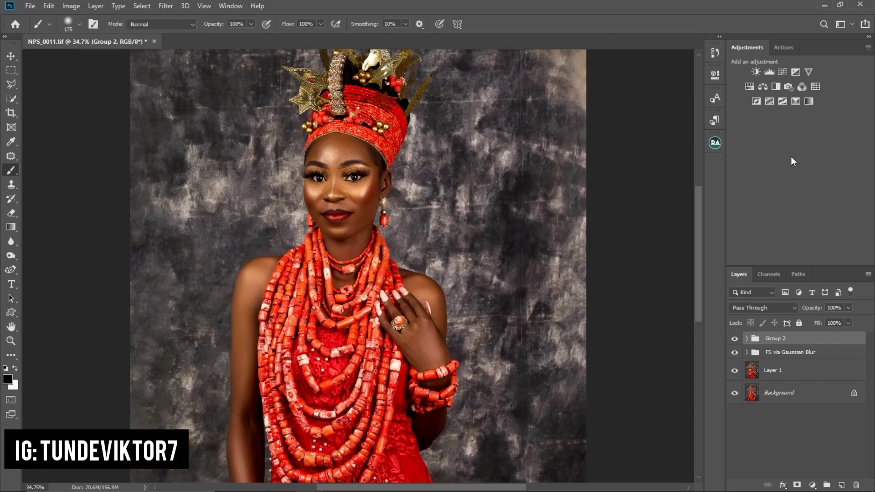
Add a Selective Color adjustment layer above Group 2 and set its Reds to Cyan -9, Magenta -3 and Yellow -5.
{"action": "left_click", "coordinate": [796, 101]}
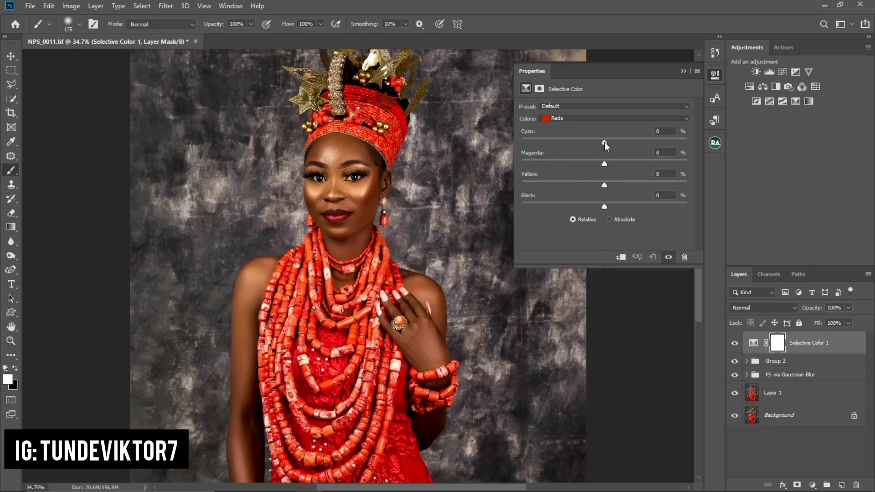
{"action": "mouse_move", "coordinate": [605, 143]}
{"action": "left_mouse_down"}
{"action": "mouse_move", "coordinate": [622, 145]}
{"action": "mouse_move", "coordinate": [595, 147]}
{"action": "mouse_move", "coordinate": [601, 152]}
{"action": "left_mouse_up"}
{"action": "mouse_move", "coordinate": [606, 164]}
{"action": "left_mouse_down"}
{"action": "mouse_move", "coordinate": [618, 167]}
{"action": "mouse_move", "coordinate": [602, 168]}
{"action": "left_mouse_up"}
{"action": "left_click_drag", "start_coordinate": [604, 185], "coordinate": [603, 184]}
{"action": "left_click_drag", "start_coordinate": [600, 184], "coordinate": [600, 185]}
Test Black reductions of -23 and -30 for the Reds, and settle on a much smaller negative Black amount.
{"action": "left_click_drag", "start_coordinate": [605, 208], "coordinate": [582, 210]}
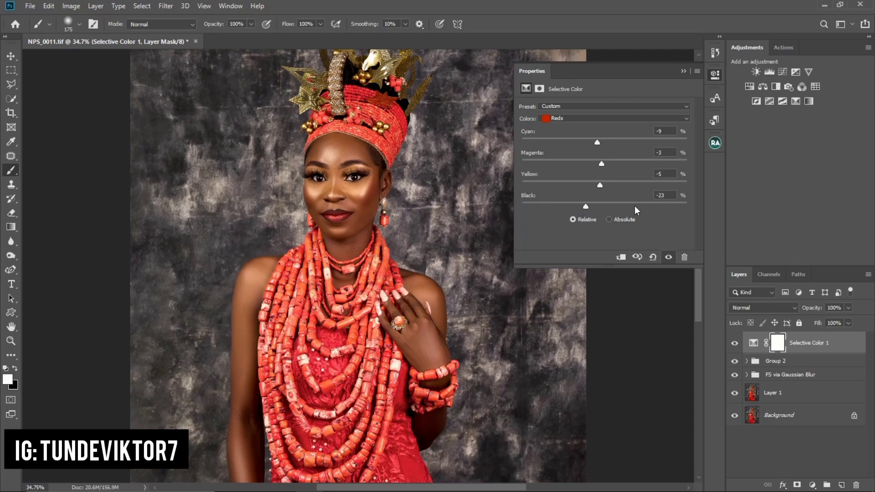
{"action": "left_click_drag", "start_coordinate": [582, 208], "coordinate": [577, 209]}
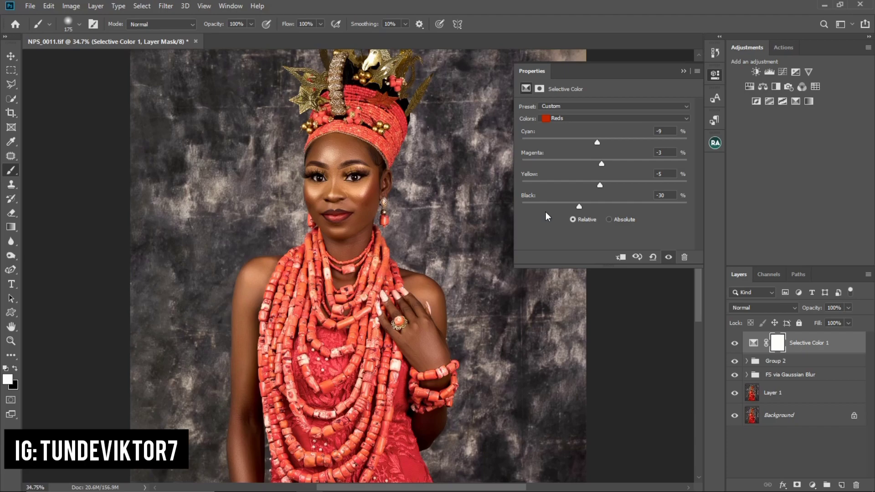
{"action": "left_click_drag", "start_coordinate": [582, 204], "coordinate": [597, 205]}
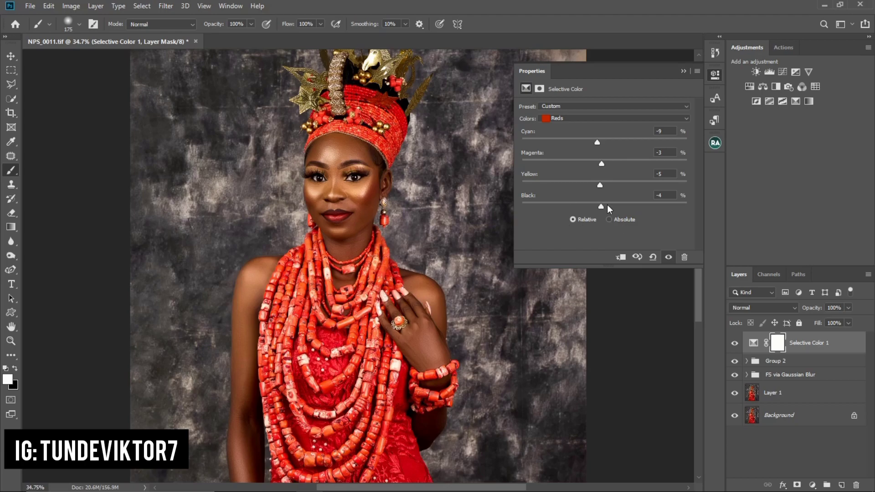
{"action": "mouse_move", "coordinate": [601, 206]}
{"action": "left_mouse_down"}
{"action": "mouse_move", "coordinate": [546, 209]}
{"action": "mouse_move", "coordinate": [597, 210]}
{"action": "left_mouse_up"}
Set the Yellows of the Selective Color adjustment to Cyan -14, Magenta 0, Yellow -11 and Black -24.
{"action": "left_click", "coordinate": [580, 117]}
{"action": "left_click", "coordinate": [573, 136]}
{"action": "left_click_drag", "start_coordinate": [607, 142], "coordinate": [595, 144]}
{"action": "mouse_move", "coordinate": [604, 163]}
{"action": "left_mouse_down"}
{"action": "mouse_move", "coordinate": [594, 164]}
{"action": "mouse_move", "coordinate": [601, 163]}
{"action": "left_mouse_up"}
{"action": "key", "text": "BackSpace"}
{"action": "type", "text": "0"}
{"action": "mouse_move", "coordinate": [604, 186]}
{"action": "left_mouse_down"}
{"action": "mouse_move", "coordinate": [679, 191]}
{"action": "mouse_move", "coordinate": [609, 191]}
{"action": "left_mouse_up"}
{"action": "left_click_drag", "start_coordinate": [598, 187], "coordinate": [585, 209]}
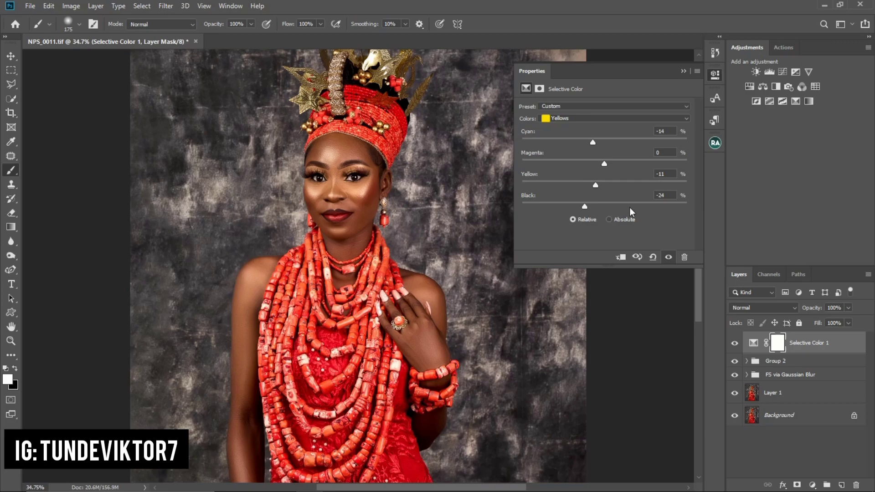
Compare the portrait with and without the Selective Color 1 layer, including a close-up of the face.
{"action": "left_click", "coordinate": [683, 71]}
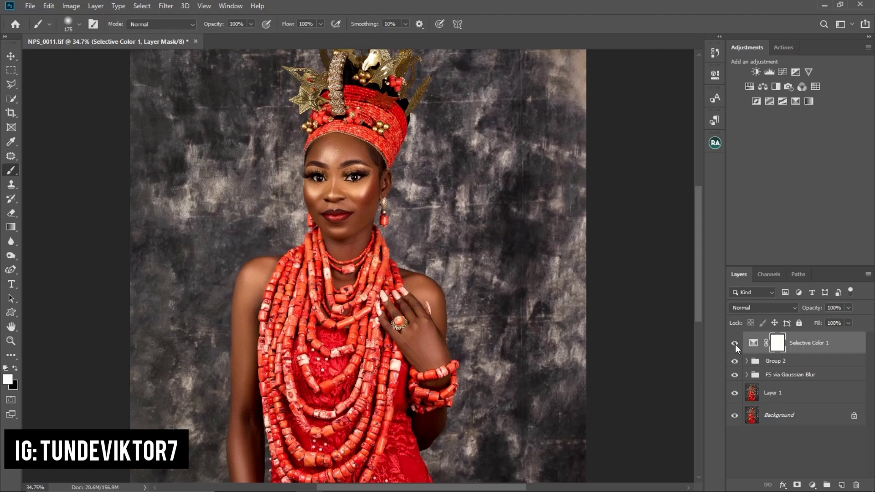
{"action": "left_click", "coordinate": [735, 344]}
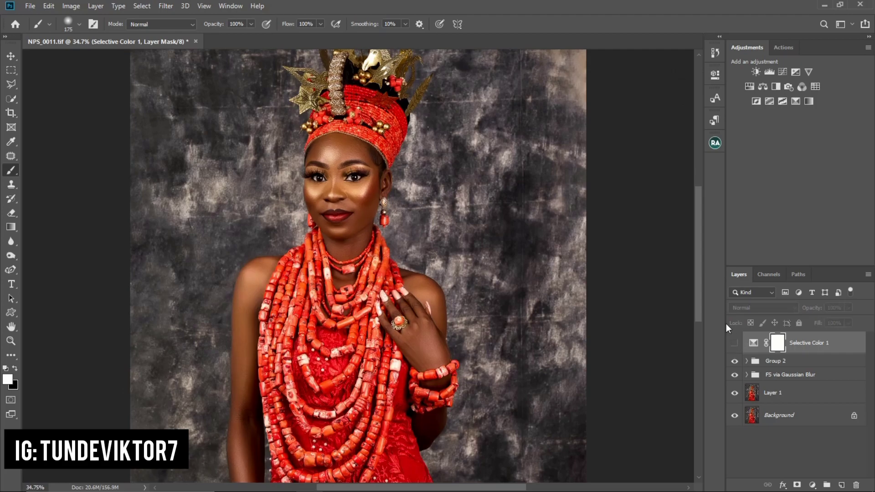
{"action": "left_click", "coordinate": [735, 343]}
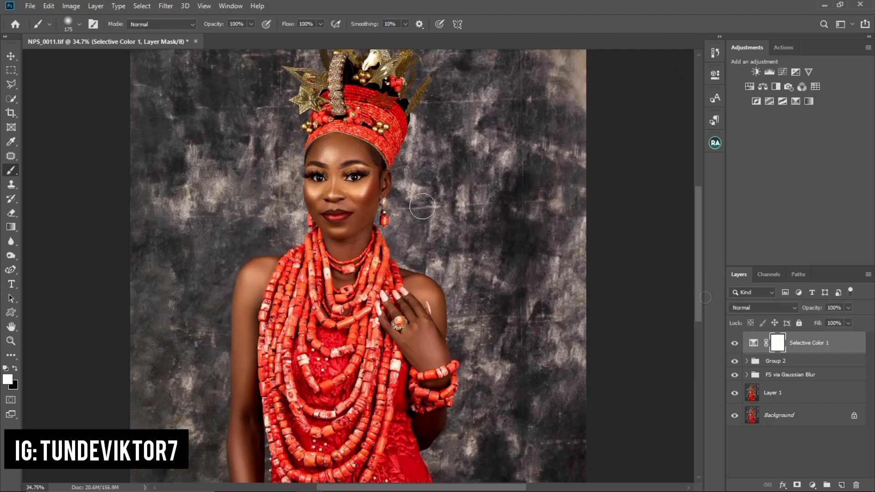
{"action": "scroll", "coordinate": [353, 198], "scroll_direction": "up", "scroll_amount": 5}
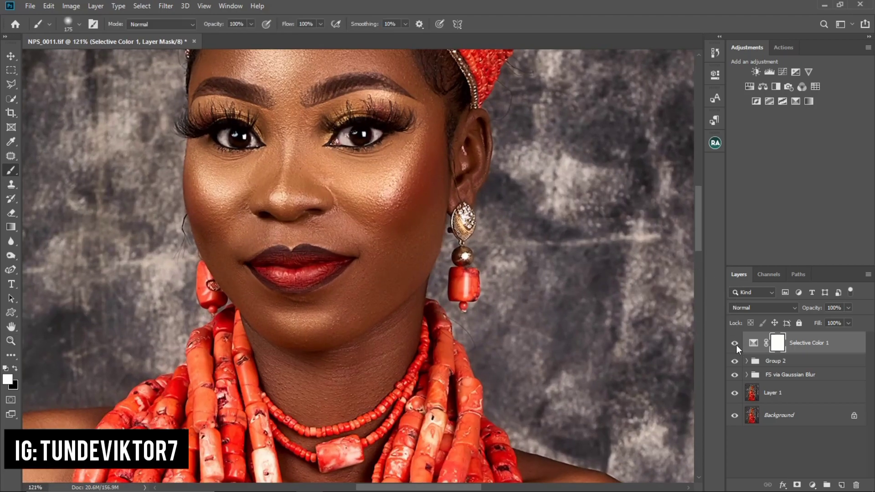
{"action": "left_click", "coordinate": [735, 342]}
Add a Hue/Saturation adjustment layer and set its Yellows to Hue -7 and Saturation -10.
{"action": "left_click", "coordinate": [750, 87]}
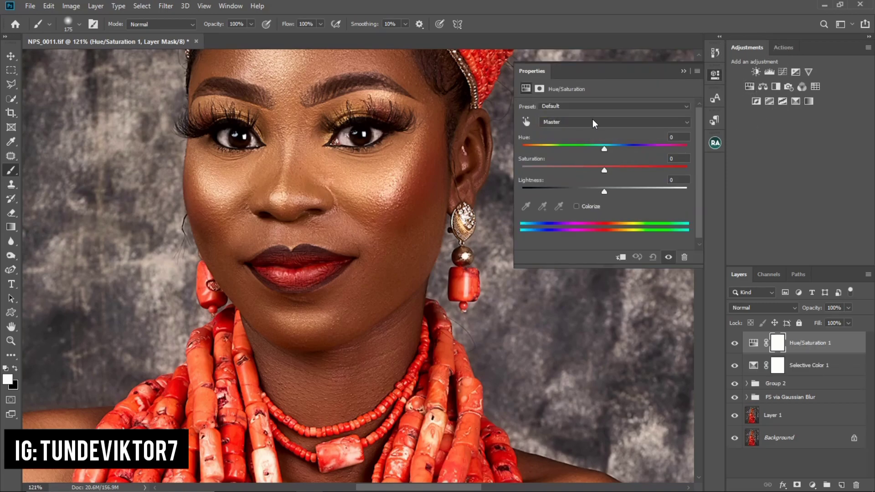
{"action": "left_click", "coordinate": [588, 123]}
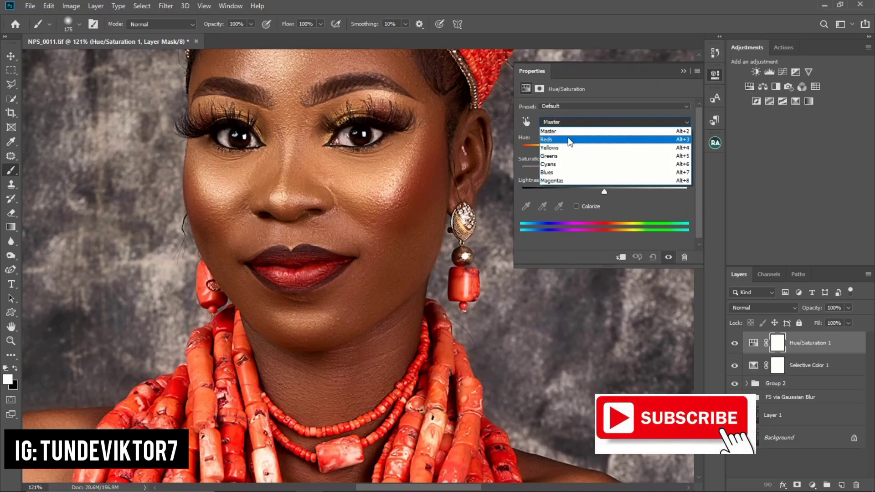
{"action": "left_click", "coordinate": [565, 150]}
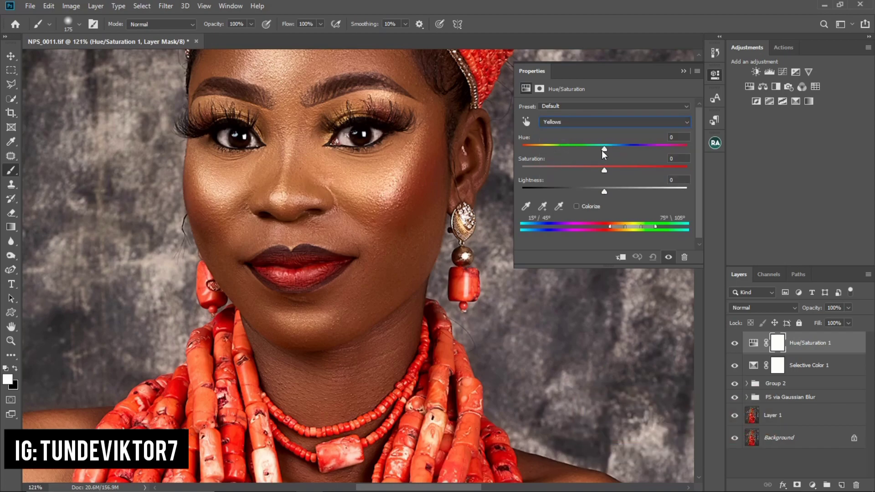
{"action": "left_click_drag", "start_coordinate": [605, 150], "coordinate": [575, 152]}
{"action": "left_click_drag", "start_coordinate": [595, 149], "coordinate": [598, 149]}
{"action": "mouse_move", "coordinate": [604, 171]}
{"action": "left_mouse_down"}
{"action": "mouse_move", "coordinate": [643, 176]}
{"action": "mouse_move", "coordinate": [598, 172]}
{"action": "left_mouse_up"}
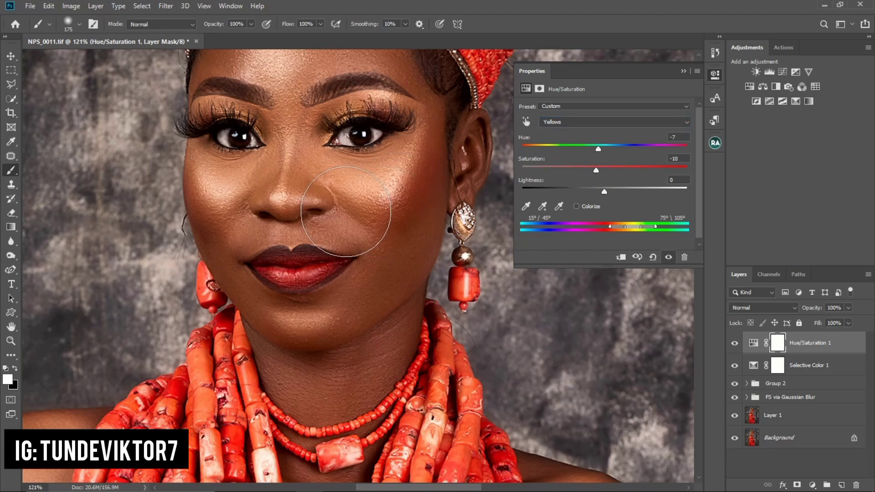
Compare the skin tones with and without the Hue/Saturation 1 layer, both from farther out and close up.
{"action": "key", "text": "z"}
{"action": "left_click", "coordinate": [390, 214], "text": "alt"}
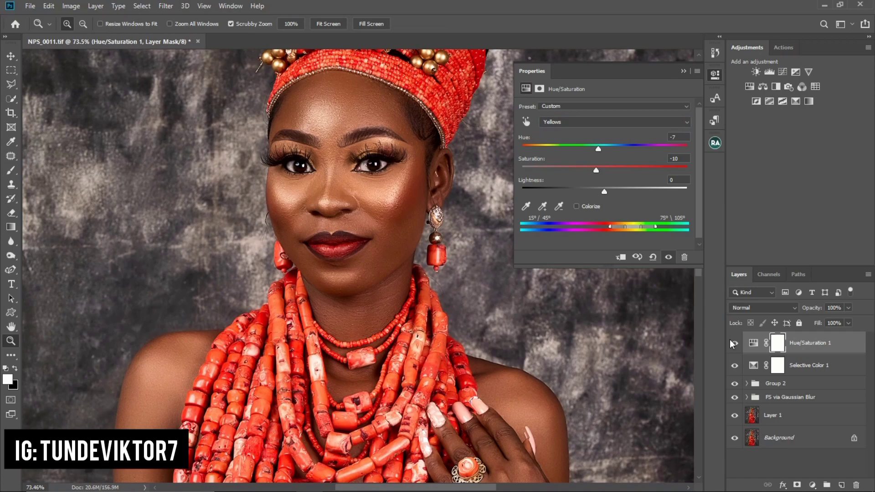
{"action": "left_click", "coordinate": [735, 344]}
{"action": "left_click", "coordinate": [735, 345]}
{"action": "left_click_drag", "start_coordinate": [384, 202], "coordinate": [406, 205]}
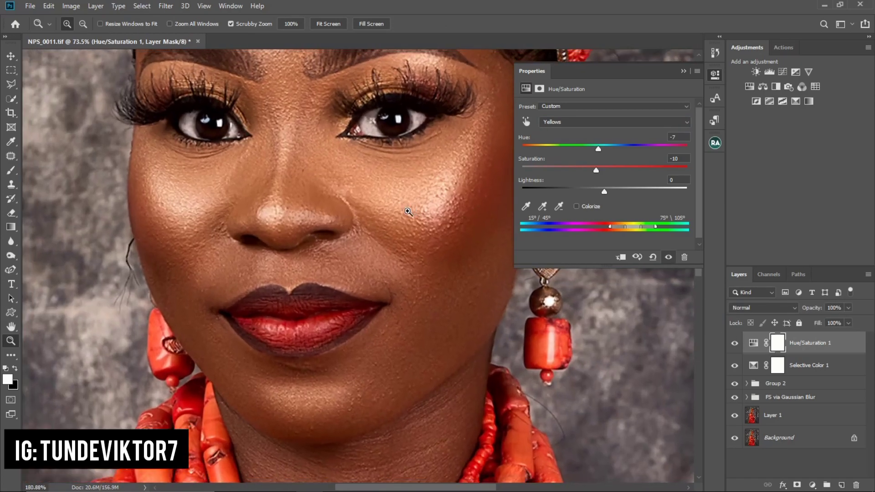
{"action": "left_click", "coordinate": [735, 344]}
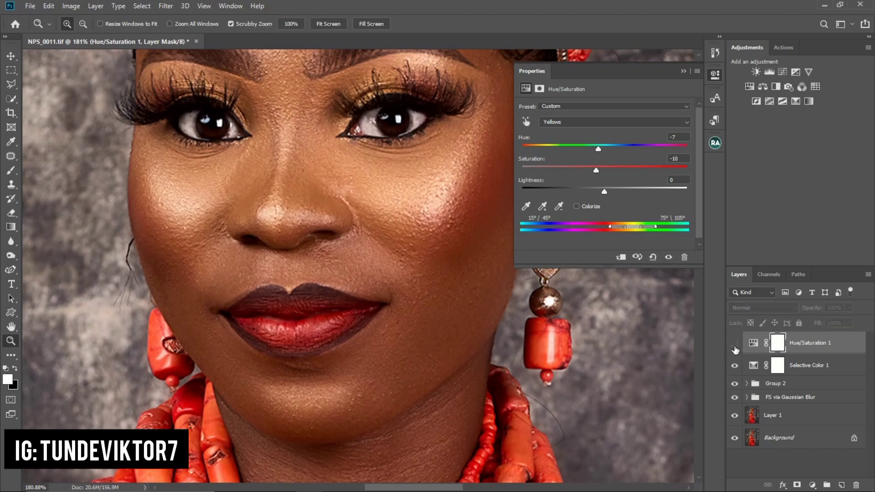
{"action": "left_click", "coordinate": [734, 345]}
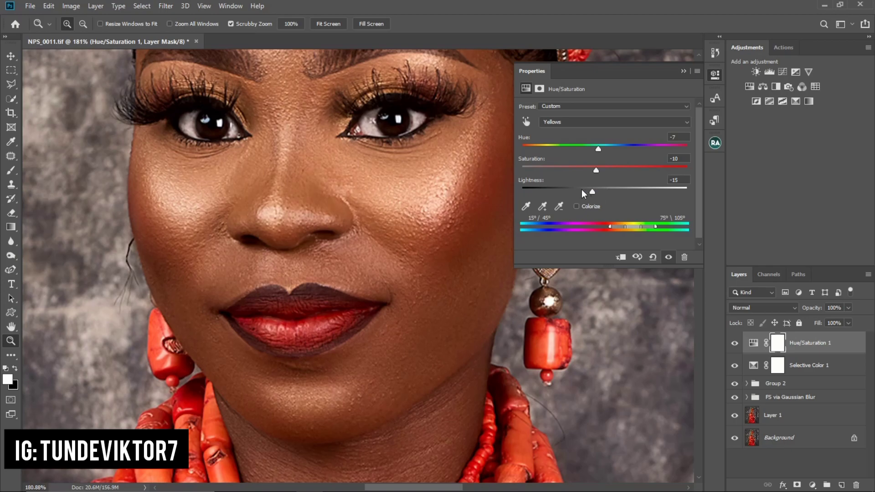
Try darkening the Yellows to Lightness -89 in the Hue/Saturation adjustment, and restore the Lightness to 0.
{"action": "left_click_drag", "start_coordinate": [414, 222], "coordinate": [296, 214]}
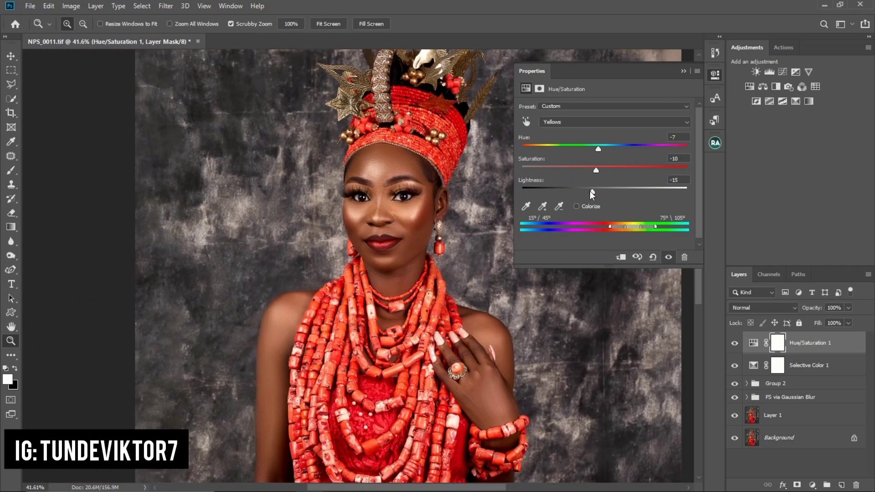
{"action": "left_click_drag", "start_coordinate": [593, 192], "coordinate": [531, 196]}
{"action": "left_click_drag", "start_coordinate": [448, 184], "coordinate": [417, 181]}
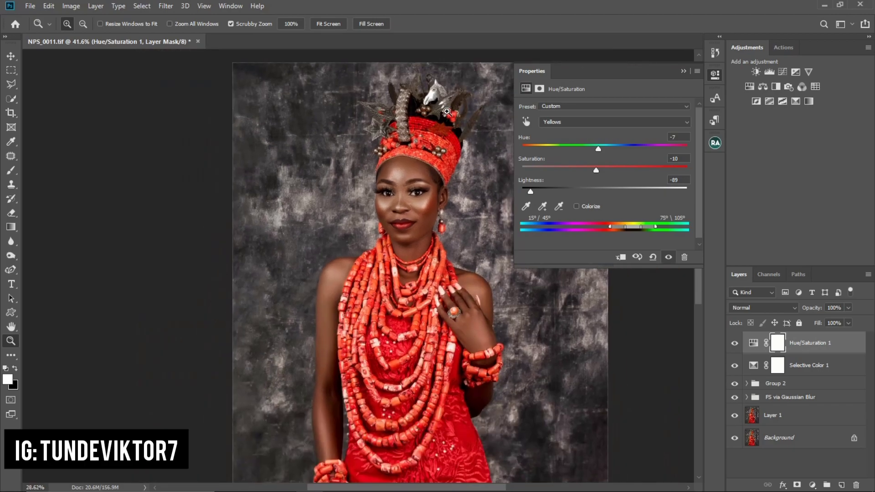
{"action": "left_click_drag", "start_coordinate": [419, 108], "coordinate": [426, 108]}
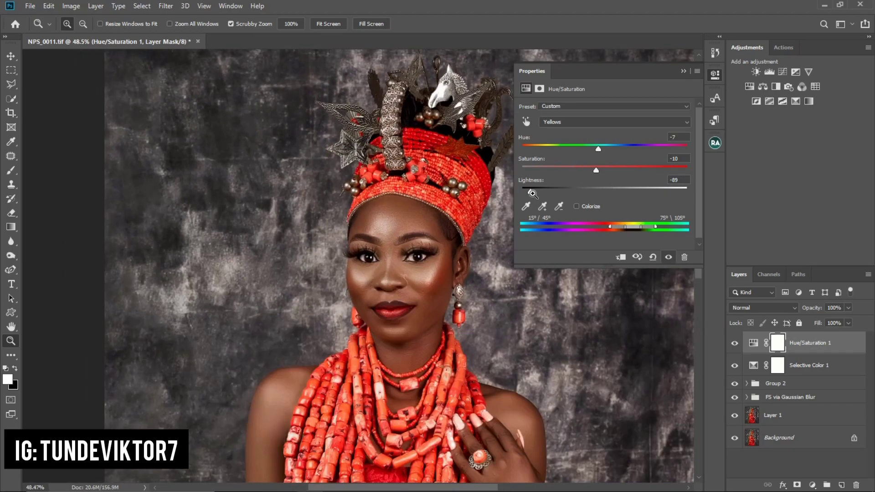
{"action": "left_click_drag", "start_coordinate": [532, 193], "coordinate": [606, 195]}
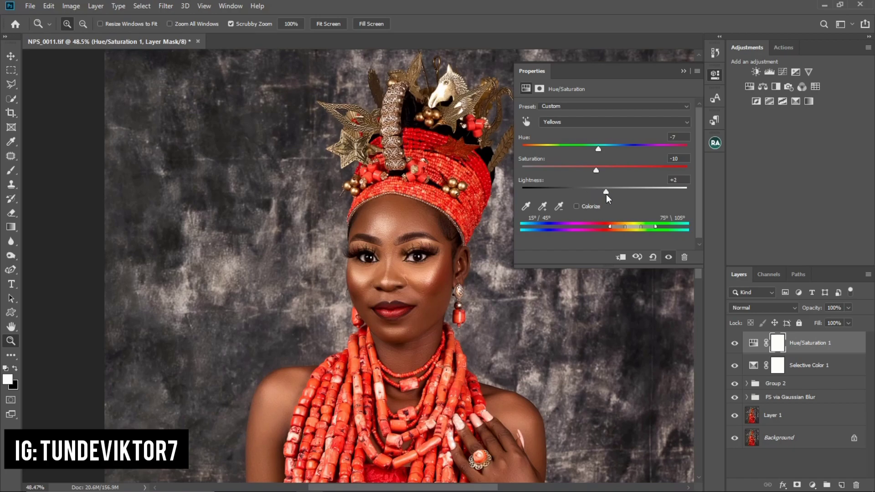
{"action": "left_click_drag", "start_coordinate": [606, 194], "coordinate": [604, 194]}
Check the image with and without the Hue/Saturation 1 layer, and group it with the Selective Color 1 layer.
{"action": "left_click", "coordinate": [683, 71]}
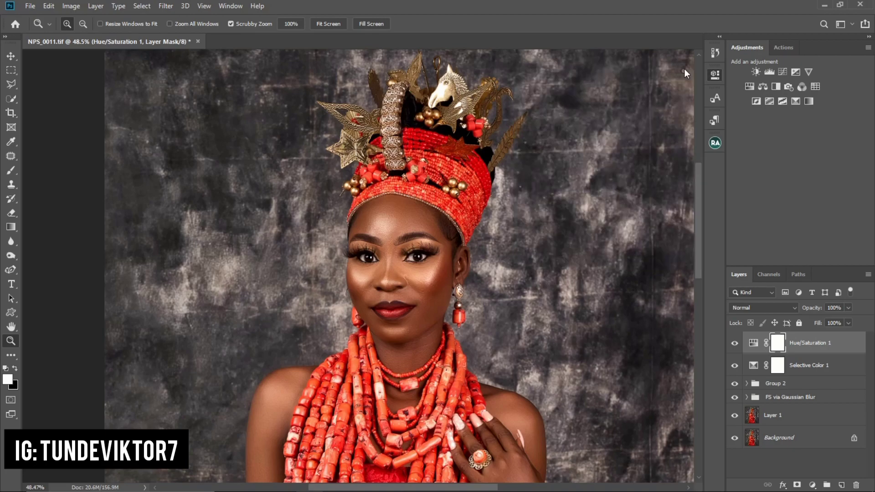
{"action": "left_click", "coordinate": [735, 344]}
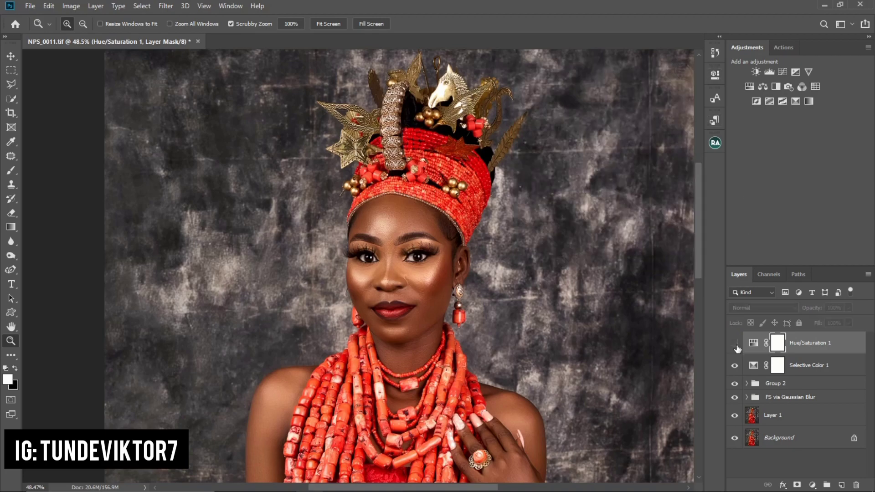
{"action": "left_click", "coordinate": [735, 345]}
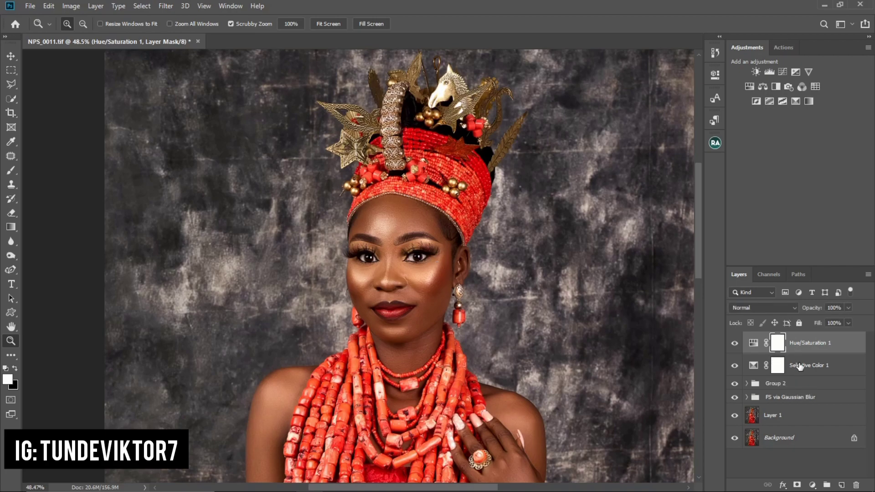
{"action": "left_click", "coordinate": [822, 369], "text": "shift"}
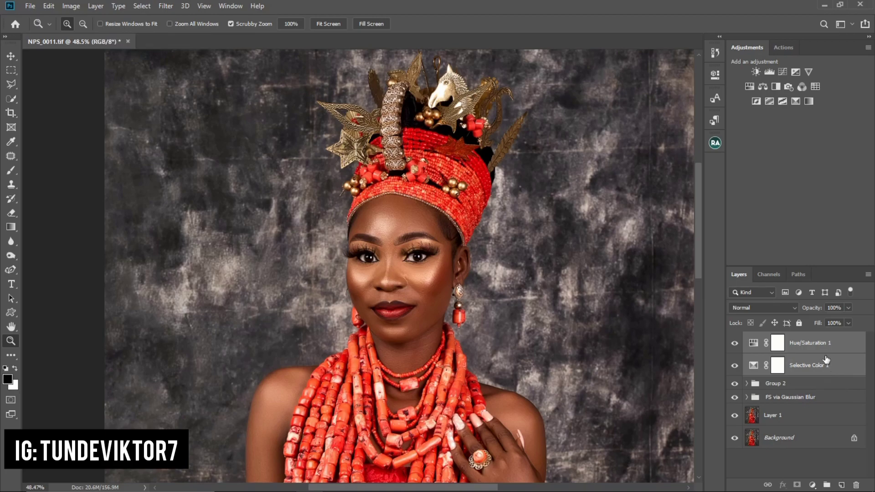
{"action": "key", "text": "ctrl+g"}
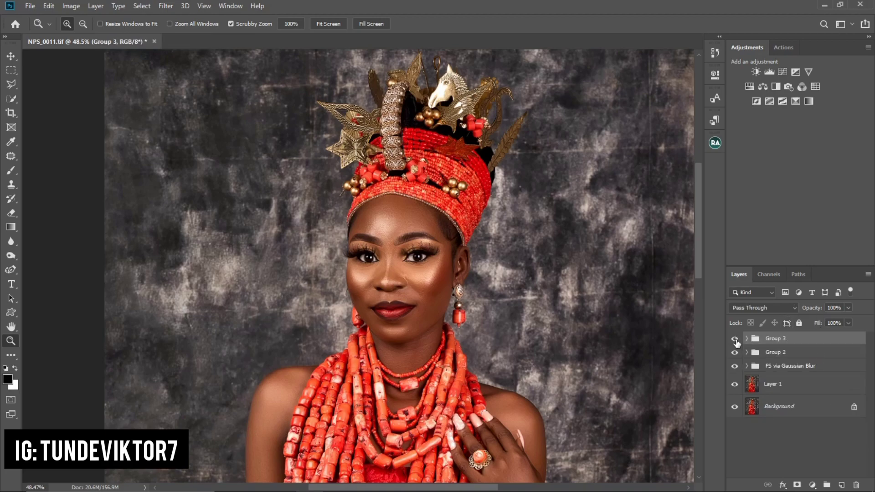
Compare the portrait with and without Group 3, viewing both the whole image and the face close up.
{"action": "left_click", "coordinate": [734, 339]}
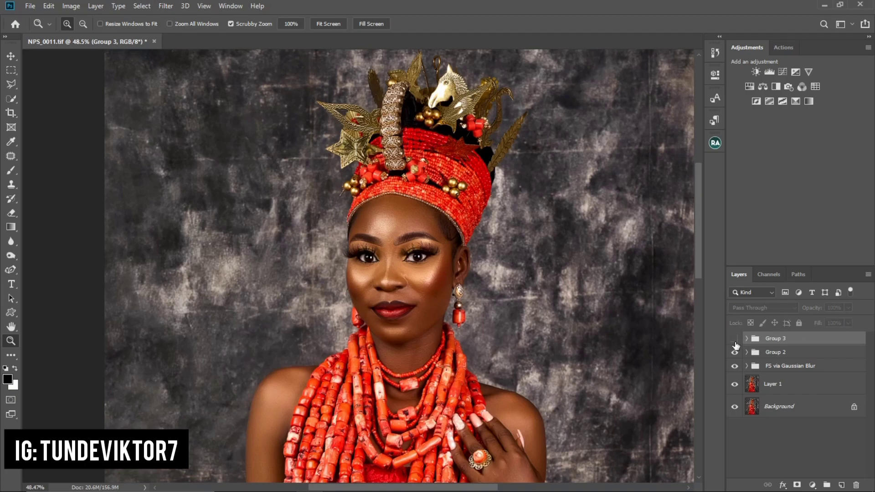
{"action": "left_click_drag", "start_coordinate": [452, 246], "coordinate": [457, 199]}
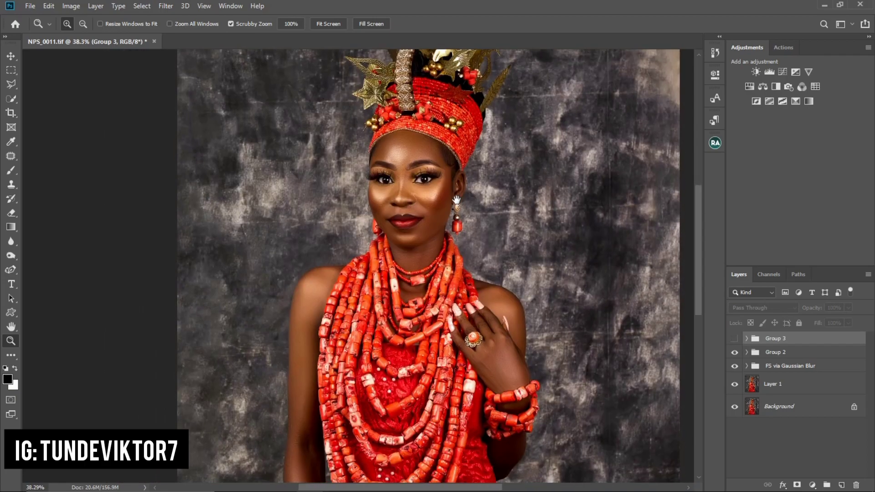
{"action": "left_click", "coordinate": [735, 339]}
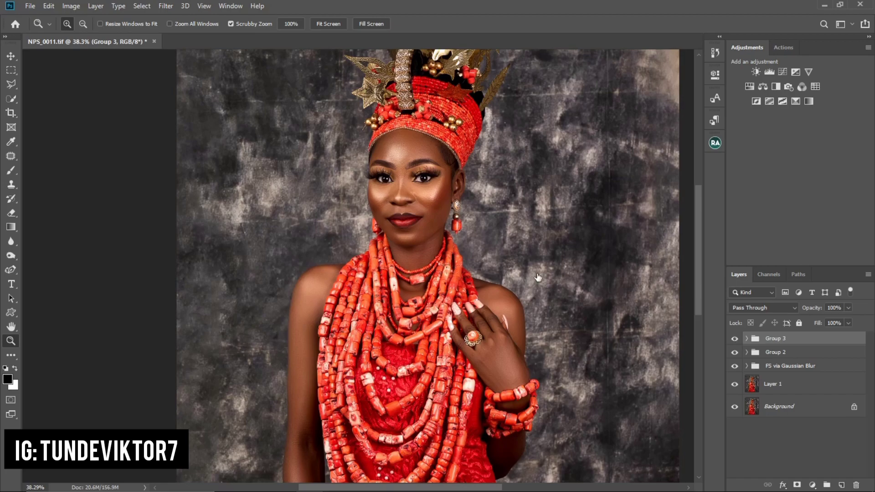
{"action": "scroll", "coordinate": [537, 277], "scroll_direction": "down", "scroll_amount": 3}
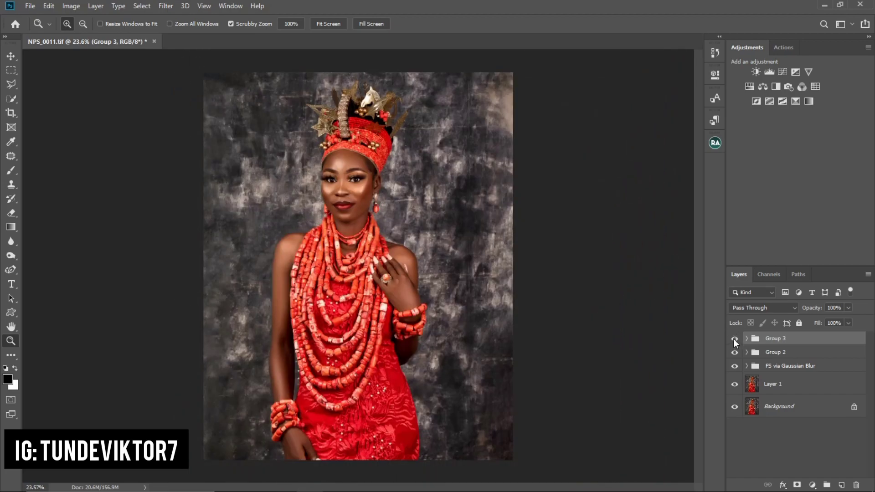
{"action": "left_click", "coordinate": [735, 340]}
{"action": "left_click", "coordinate": [735, 339]}
{"action": "left_click_drag", "start_coordinate": [353, 183], "coordinate": [415, 211]}
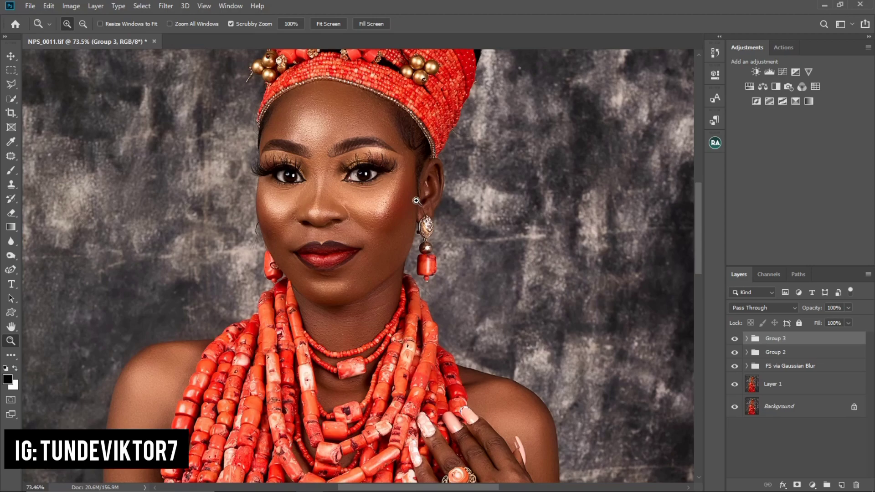
{"action": "mouse_move", "coordinate": [395, 212]}
{"action": "left_mouse_down"}
{"action": "mouse_move", "coordinate": [351, 189]}
{"action": "mouse_move", "coordinate": [386, 182]}
{"action": "mouse_move", "coordinate": [397, 201]}
{"action": "left_mouse_up"}
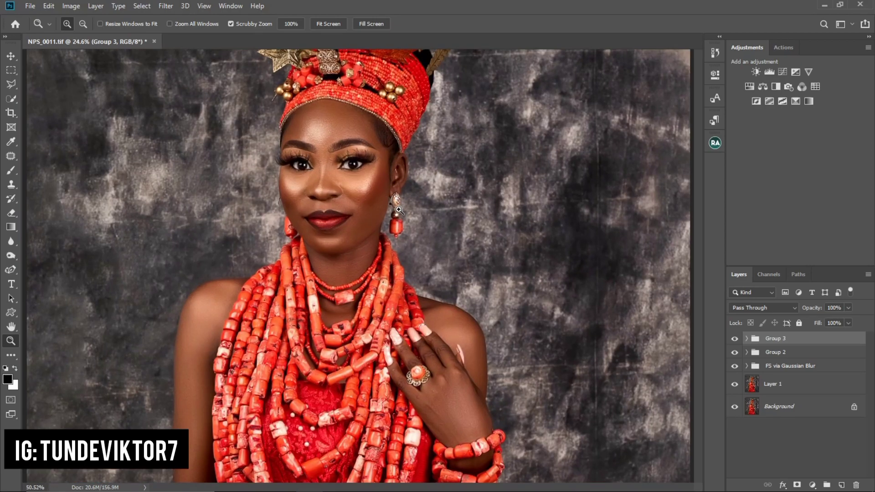
Add a Curves adjustment layer above Group 3 using the Lighter (RGB) preset.
{"action": "left_click", "coordinate": [784, 71]}
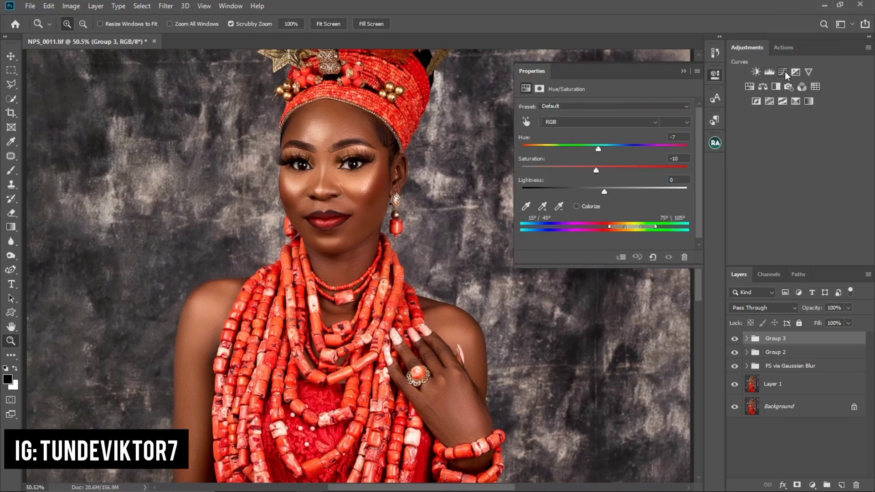
{"action": "left_click", "coordinate": [569, 105]}
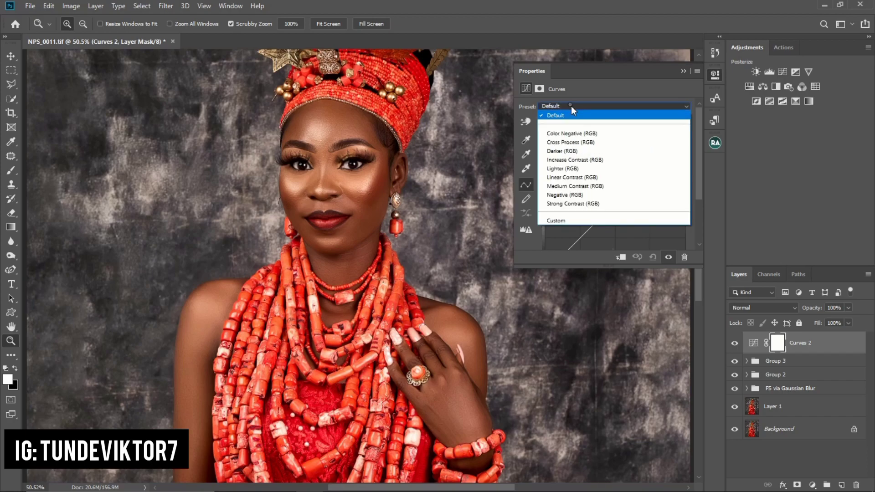
{"action": "left_click", "coordinate": [578, 169]}
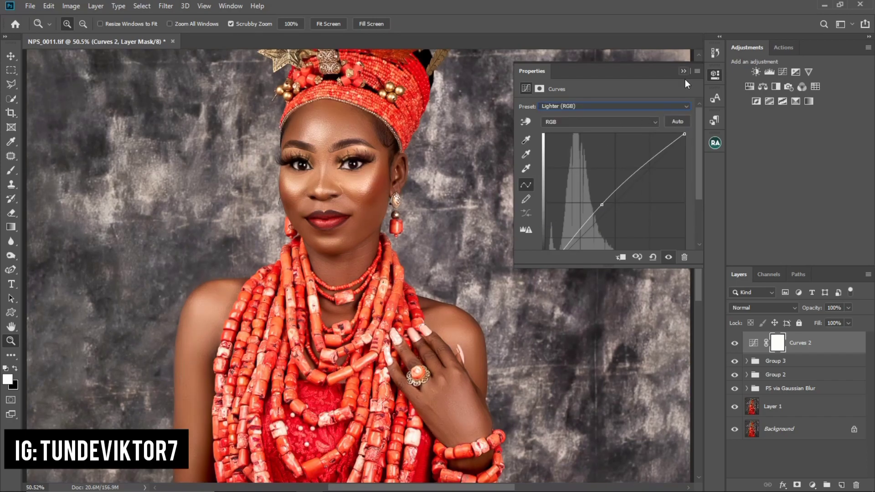
{"action": "left_click", "coordinate": [684, 71]}
Reduce the opacity of the Curves 2 layer to 71%.
{"action": "scroll", "coordinate": [456, 233], "scroll_direction": "down", "scroll_amount": 5}
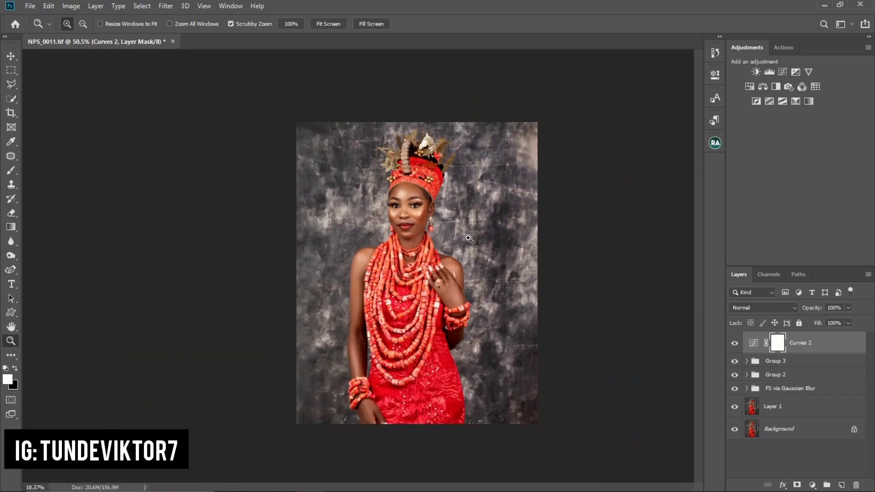
{"action": "scroll", "coordinate": [468, 238], "scroll_direction": "up", "scroll_amount": 3}
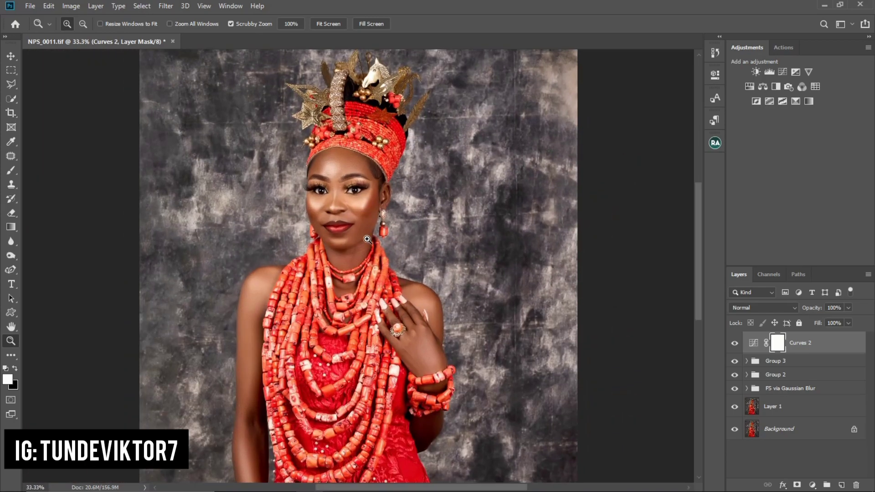
{"action": "left_click", "coordinate": [848, 308]}
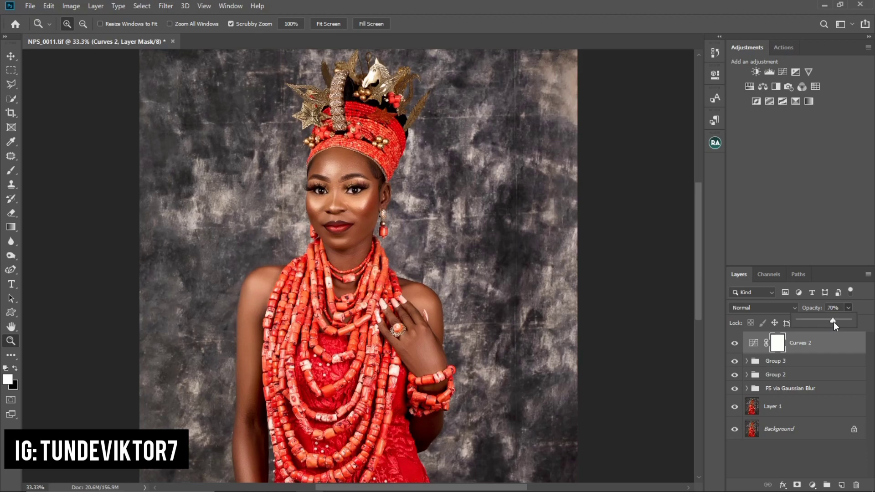
{"action": "left_click", "coordinate": [833, 322]}
Compare the whole portrait with and without the Curves 2 brightening, and check it at different distances.
{"action": "scroll", "coordinate": [504, 225], "scroll_direction": "down", "scroll_amount": 3}
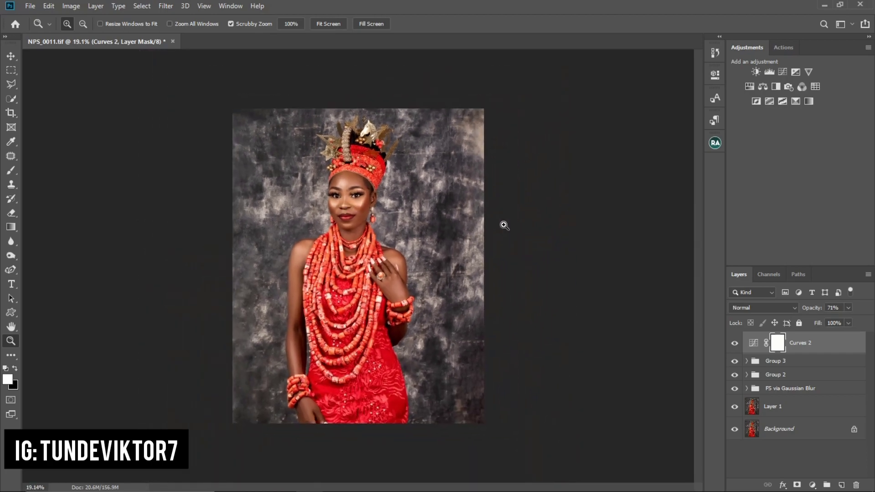
{"action": "left_click", "coordinate": [735, 342]}
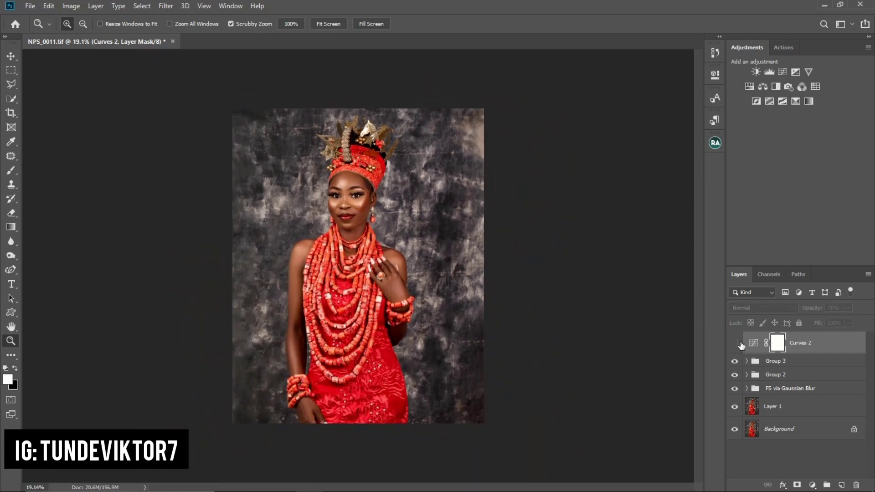
{"action": "left_click", "coordinate": [736, 343]}
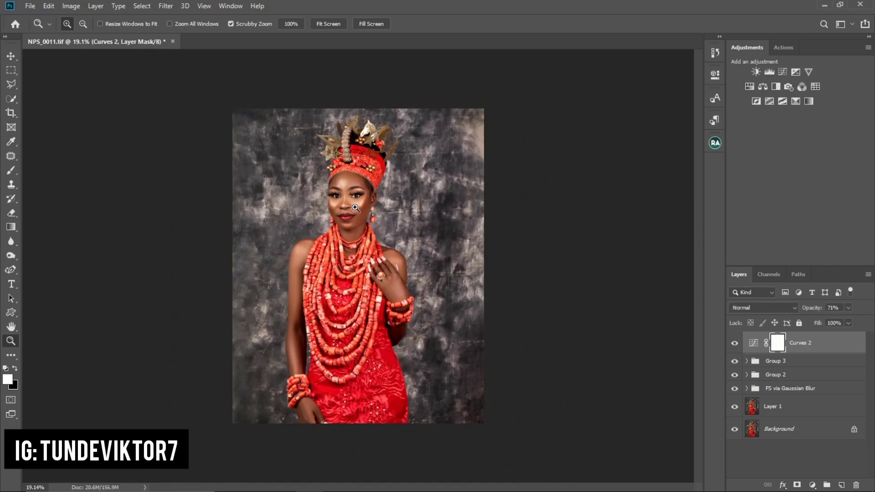
{"action": "scroll", "coordinate": [355, 207], "scroll_direction": "up", "scroll_amount": 3}
{"action": "scroll", "coordinate": [358, 216], "scroll_direction": "down", "scroll_amount": 5}
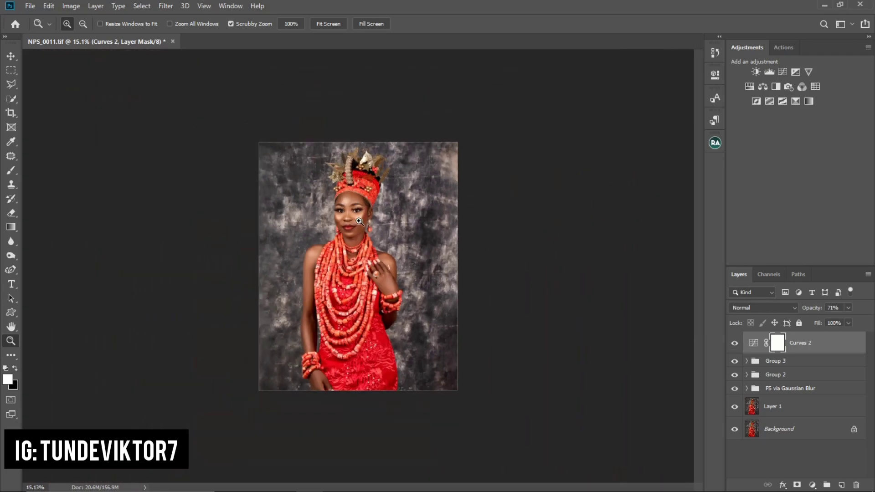
{"action": "scroll", "coordinate": [359, 222], "scroll_direction": "up", "scroll_amount": 2}
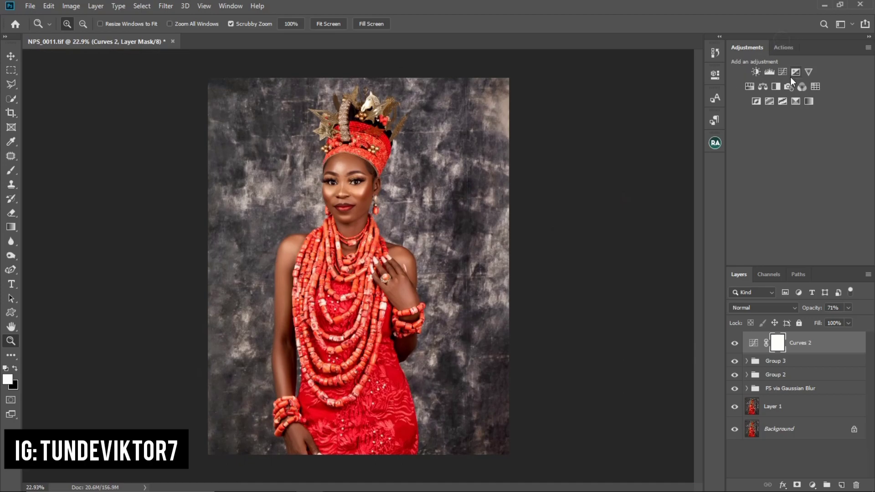
Try the recorded Noise action above the Curves 2 layer, inspect the portrait closer up, and delete the layer it adds.
{"action": "left_click", "coordinate": [784, 47]}
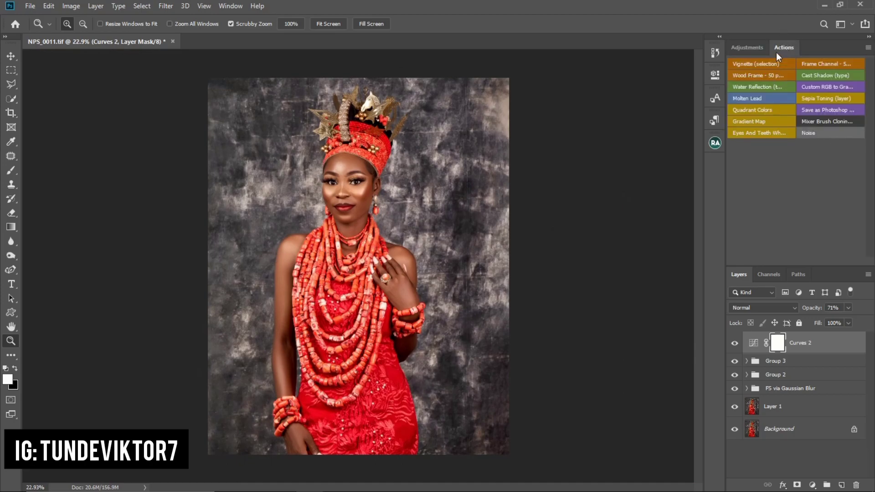
{"action": "left_click", "coordinate": [815, 134]}
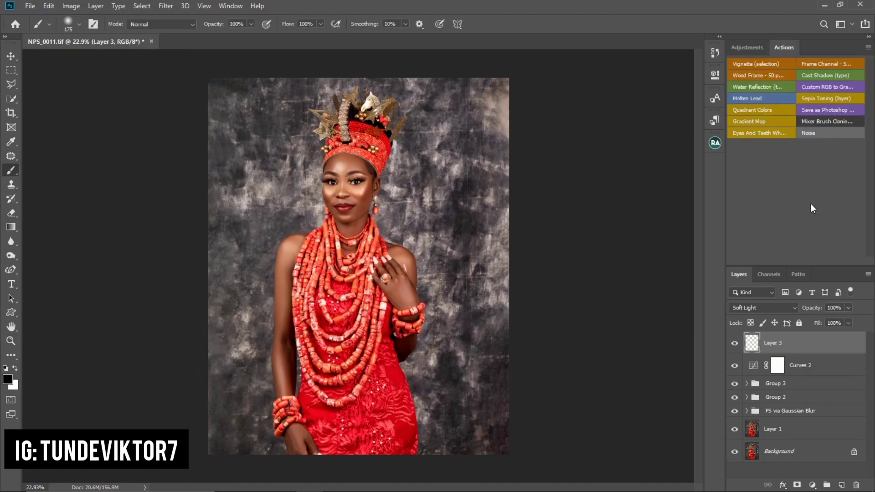
{"action": "key", "text": "z"}
{"action": "left_click_drag", "start_coordinate": [382, 199], "coordinate": [448, 236]}
{"action": "key", "text": "b"}
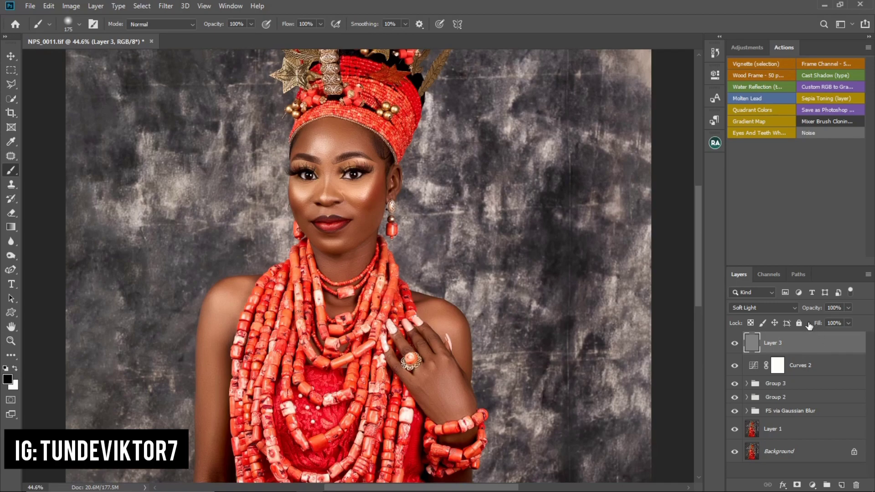
{"action": "key", "text": "Delete"}
{"action": "key", "text": "x"}
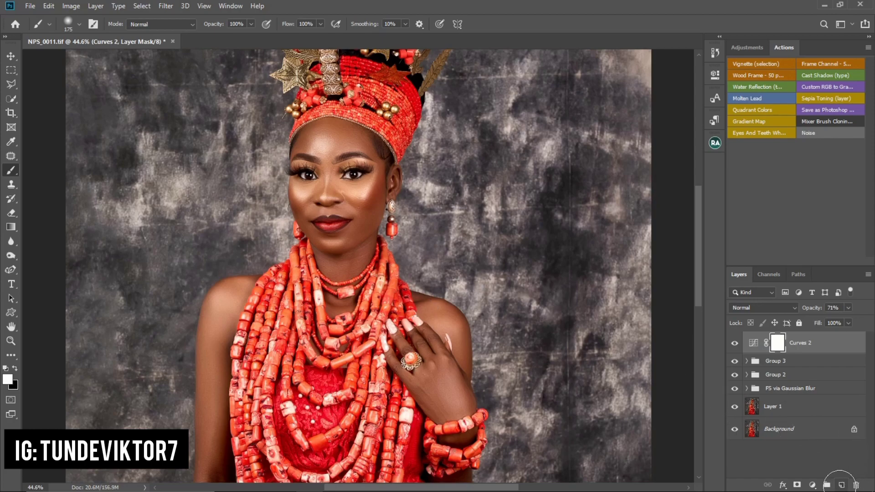
Create a new layer above Curves 2 and fill it with 50% Gray in Normal mode at 100% opacity.
{"action": "left_click", "coordinate": [841, 485]}
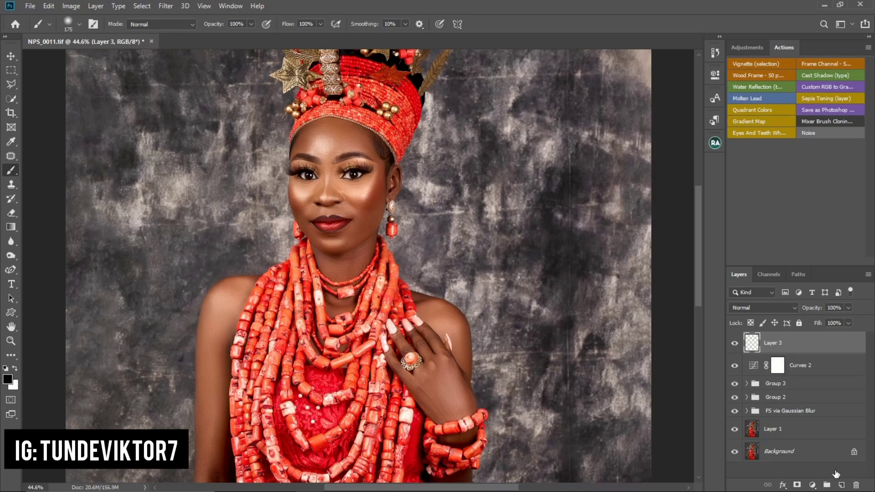
{"action": "key", "text": "x"}
{"action": "left_click", "coordinate": [49, 6]}
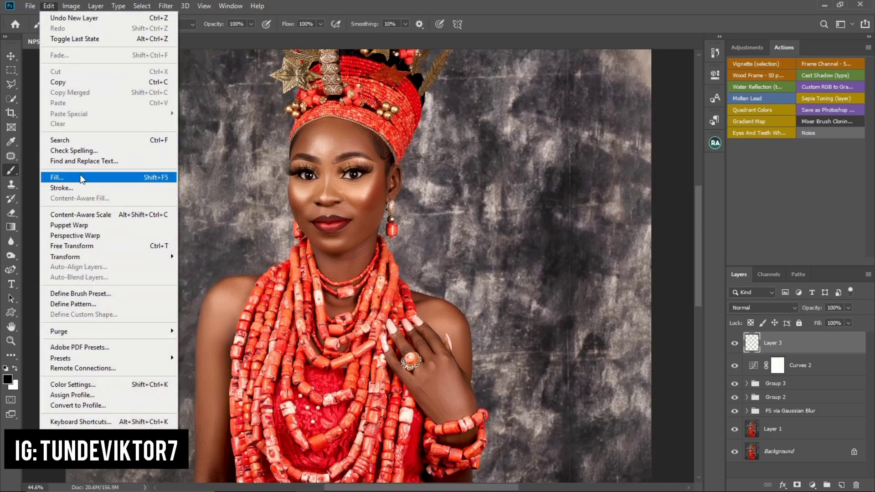
{"action": "left_click", "coordinate": [98, 178]}
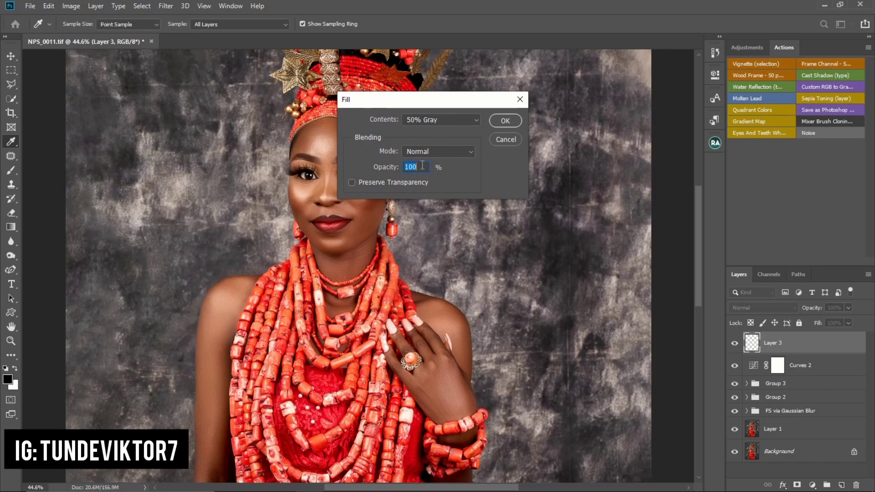
{"action": "left_click", "coordinate": [505, 121]}
{"action": "key", "text": "b"}
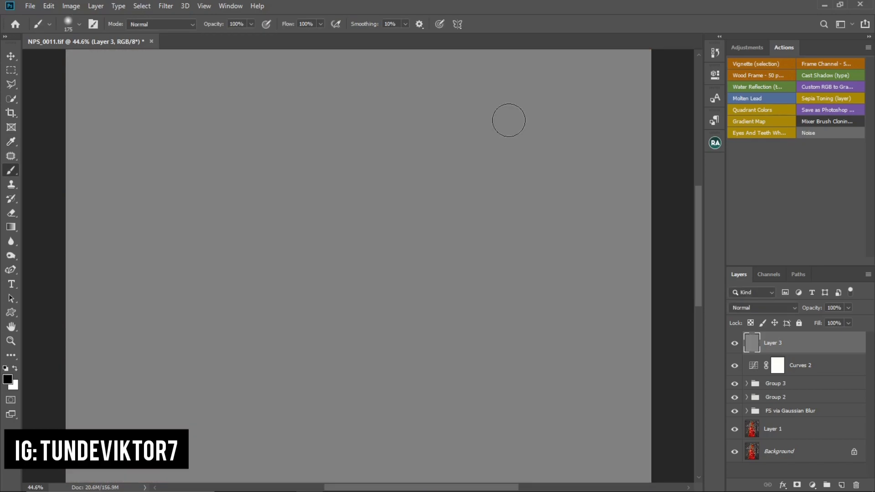
Apply the Add Noise filter to the gray layer with Uniform distribution and a reduced amount.
{"action": "key", "text": "z"}
{"action": "left_click_drag", "start_coordinate": [424, 215], "coordinate": [411, 209]}
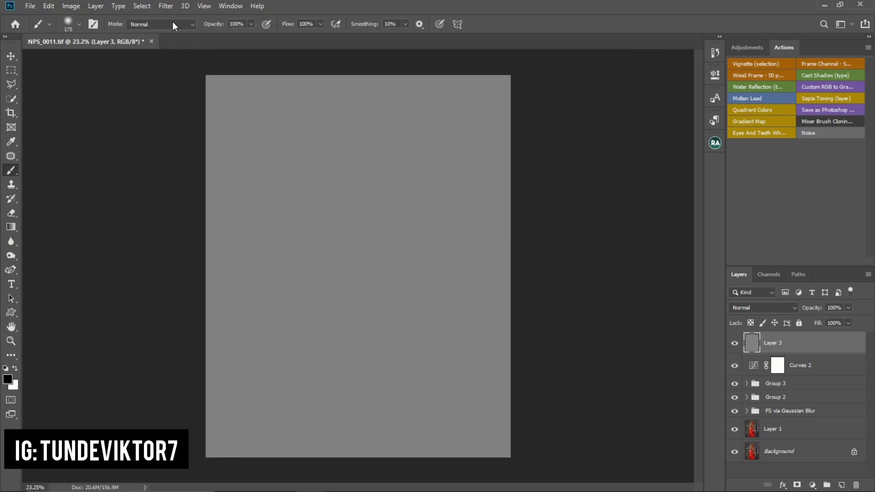
{"action": "left_click", "coordinate": [166, 8]}
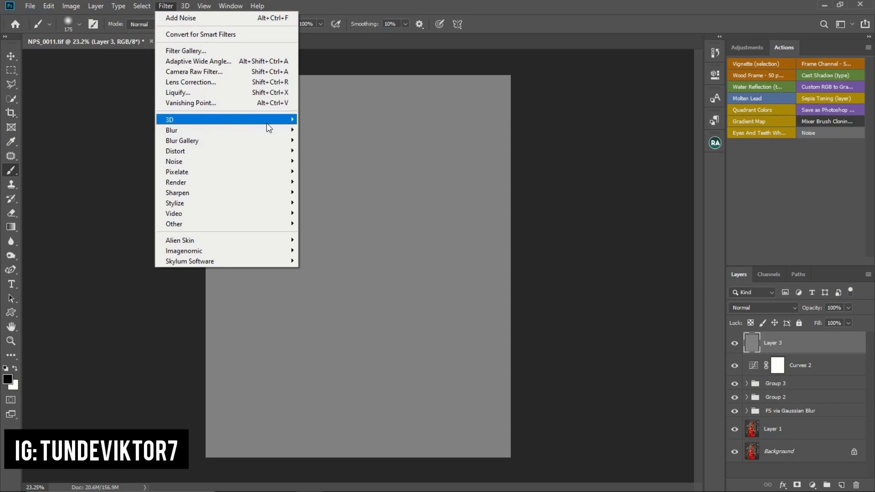
{"action": "mouse_move", "coordinate": [240, 164]}
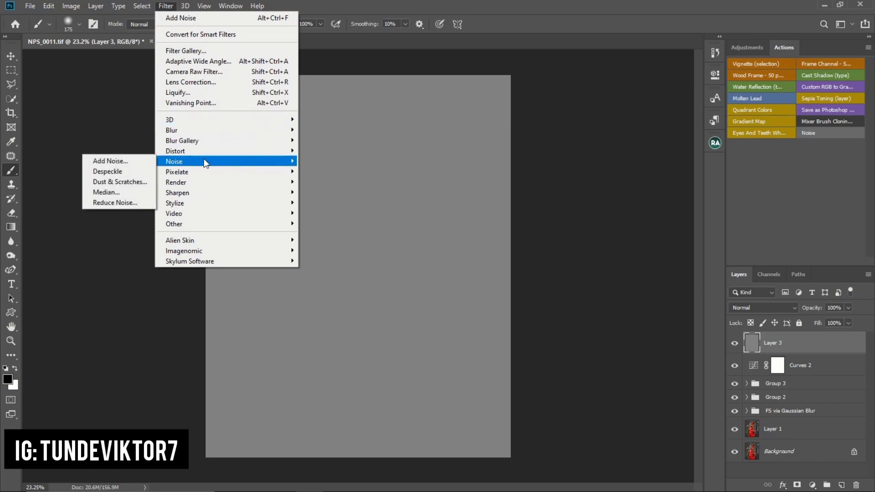
{"action": "left_click", "coordinate": [129, 161]}
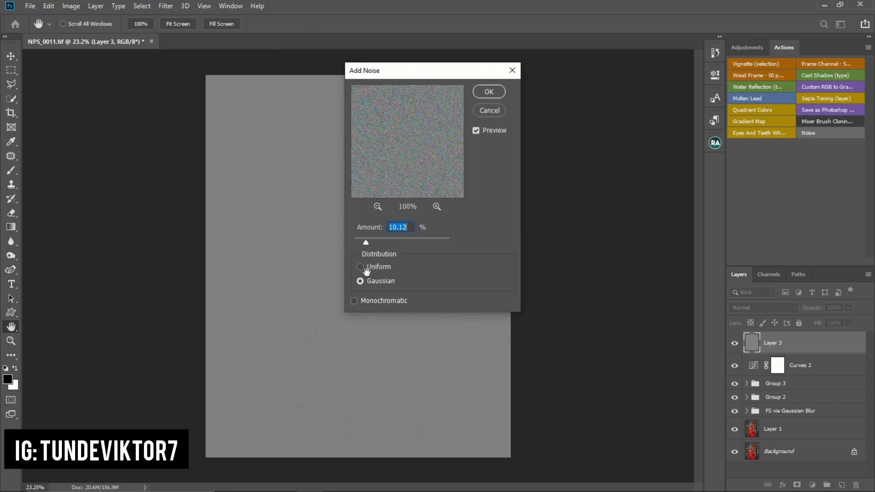
{"action": "left_click", "coordinate": [361, 267]}
{"action": "left_click_drag", "start_coordinate": [365, 242], "coordinate": [361, 242]}
{"action": "left_click", "coordinate": [489, 92]}
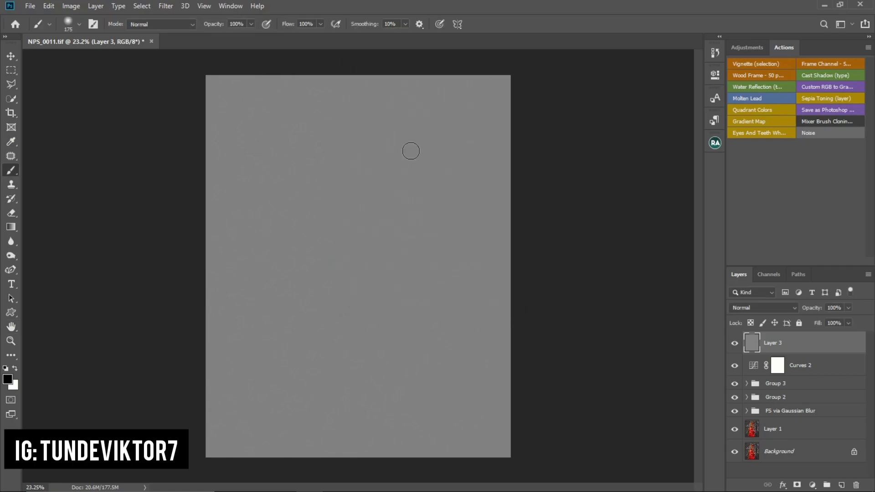
Inspect the noise grain close up and set the gray layer's blend mode to Soft Light.
{"action": "key", "text": "z"}
{"action": "left_click_drag", "start_coordinate": [401, 229], "coordinate": [483, 229]}
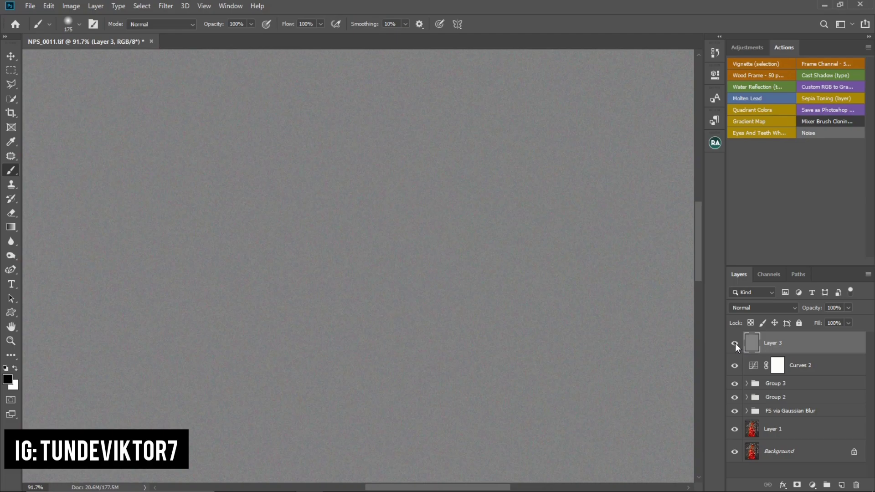
{"action": "key", "text": "z"}
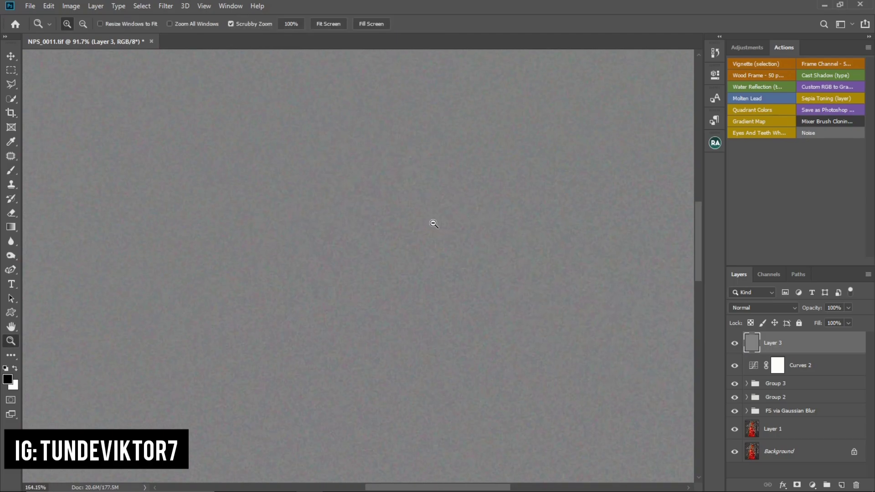
{"action": "left_click_drag", "start_coordinate": [432, 221], "coordinate": [440, 220]}
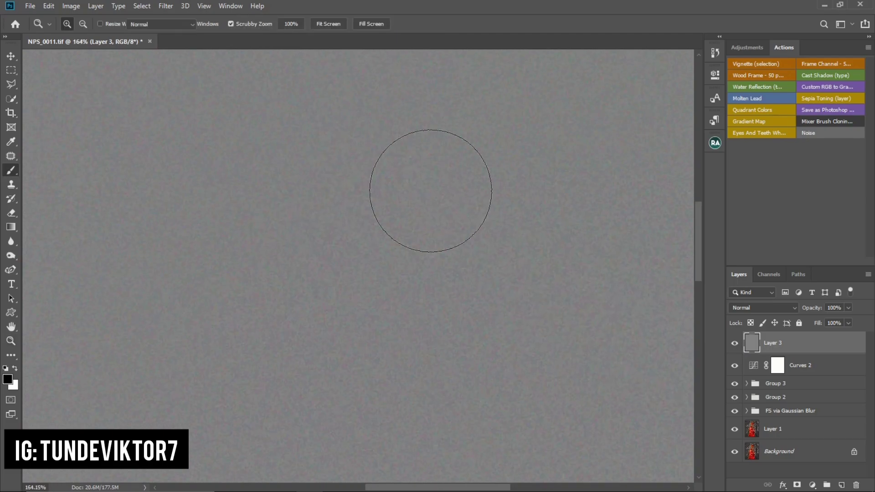
{"action": "left_click", "coordinate": [763, 306]}
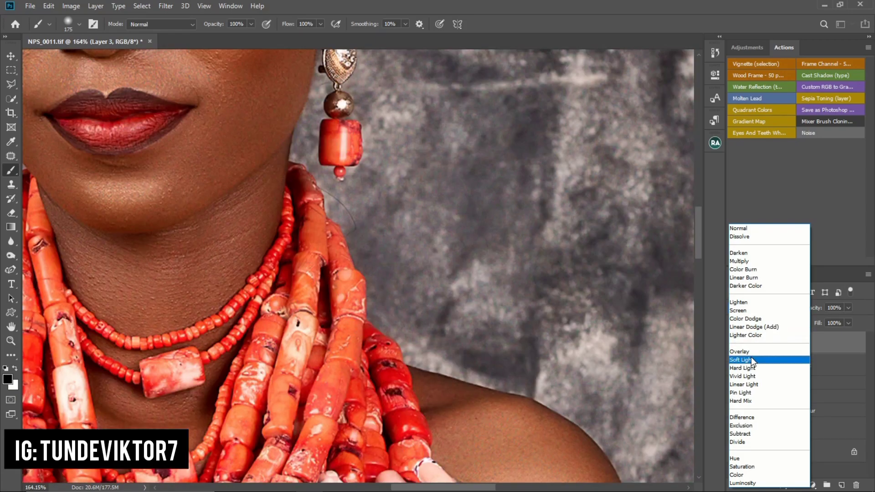
{"action": "left_click", "coordinate": [752, 359]}
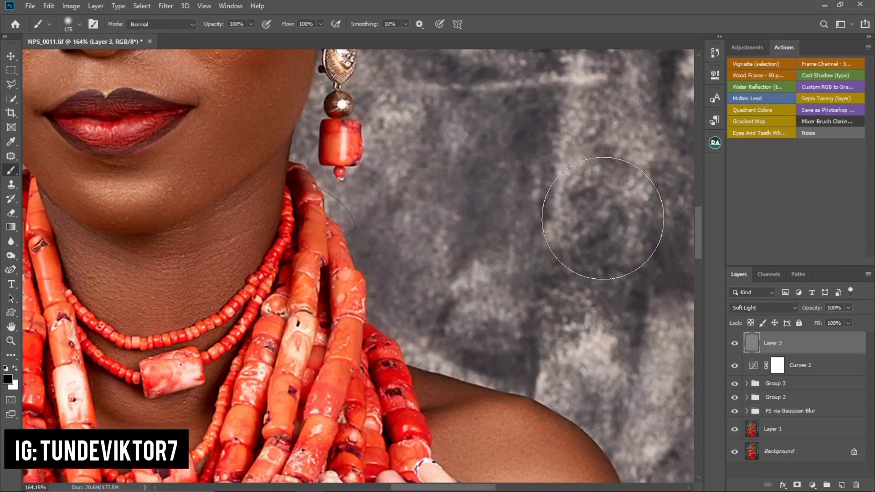
Compare the skin close up with and without the noise layer, and lower the layer's opacity to 53%.
{"action": "key", "text": "z"}
{"action": "mouse_move", "coordinate": [264, 140]}
{"action": "left_mouse_down"}
{"action": "mouse_move", "coordinate": [346, 192]}
{"action": "mouse_move", "coordinate": [293, 172]}
{"action": "left_mouse_up"}
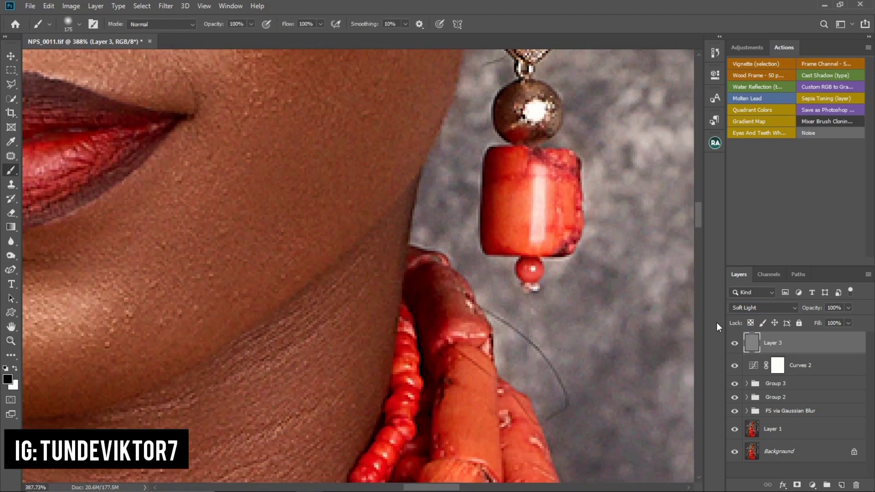
{"action": "left_click", "coordinate": [734, 344]}
{"action": "left_click", "coordinate": [735, 344]}
{"action": "left_click_drag", "start_coordinate": [826, 321], "coordinate": [823, 319]}
Examine the noise texture on the lips, chin and neck close up, and review the whole portrait from farther out.
{"action": "key", "text": "z"}
{"action": "left_click_drag", "start_coordinate": [344, 167], "coordinate": [287, 166]}
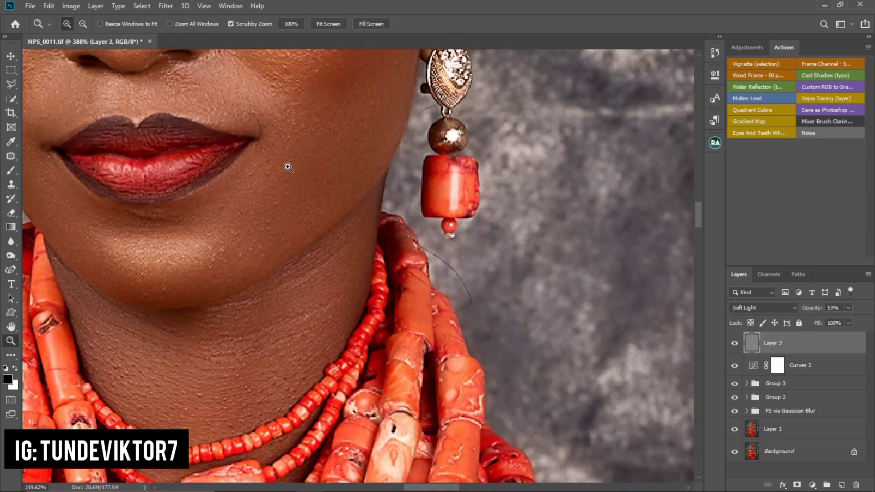
{"action": "left_click_drag", "start_coordinate": [353, 206], "coordinate": [308, 189]}
{"action": "key", "text": "b"}
{"action": "scroll", "coordinate": [382, 144], "scroll_direction": "down", "scroll_amount": 4}
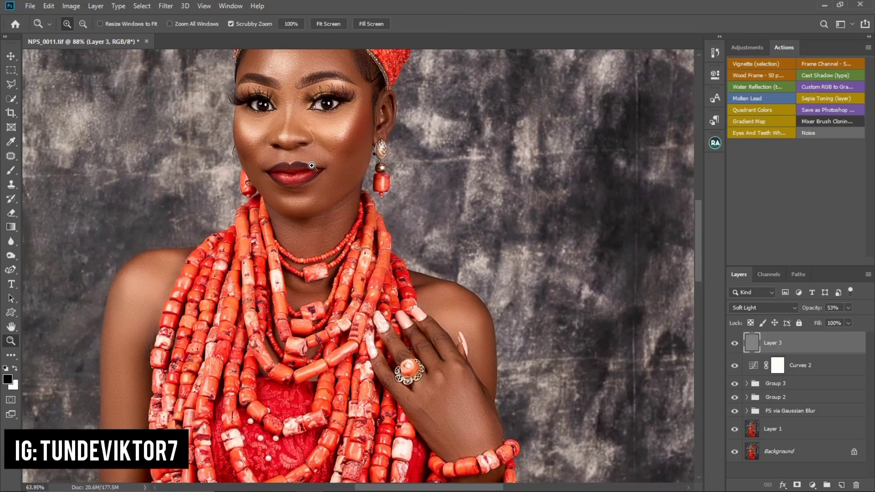
{"action": "key", "text": "z"}
{"action": "scroll", "coordinate": [385, 173], "scroll_direction": "down", "scroll_amount": 3}
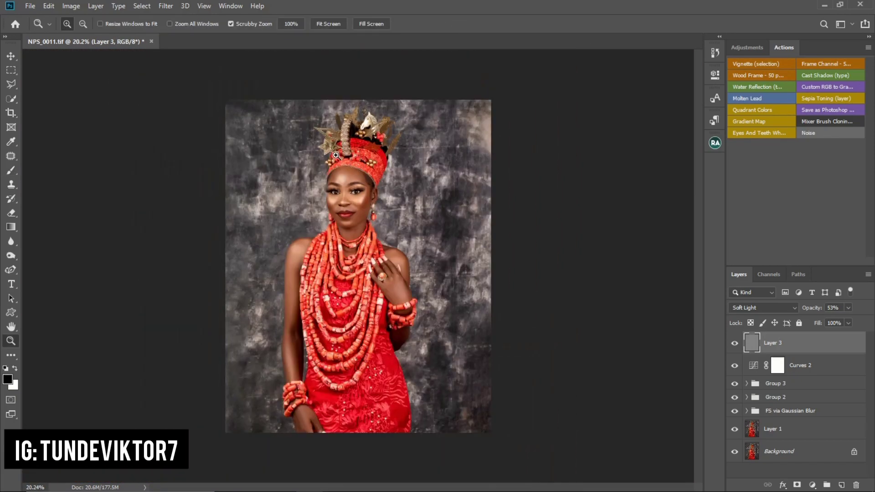
{"action": "scroll", "coordinate": [389, 197], "scroll_direction": "up", "scroll_amount": 2}
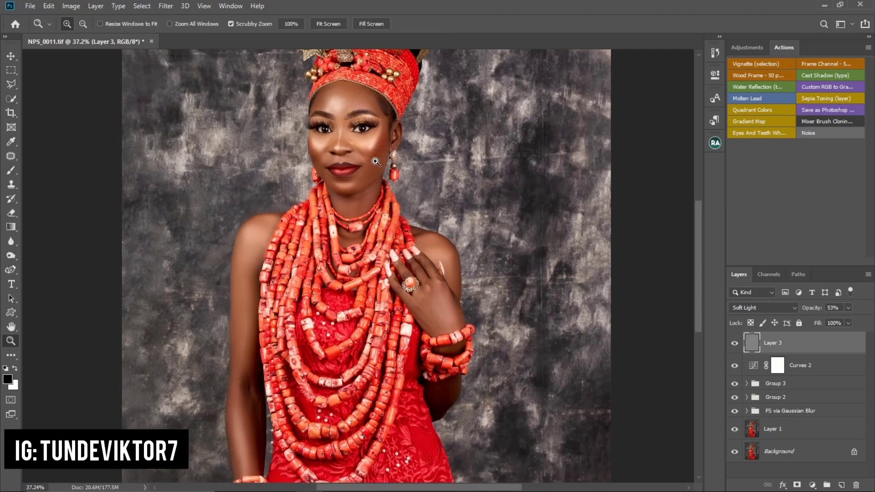
{"action": "scroll", "coordinate": [359, 154], "scroll_direction": "down", "scroll_amount": 2}
{"action": "key", "text": "b"}
{"action": "key", "text": "z"}
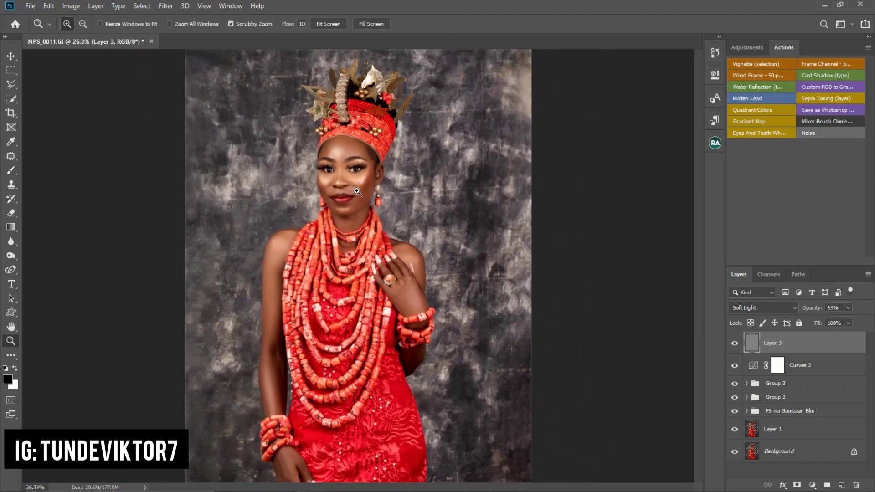
Create a new empty layer above the gray noise layer.
{"action": "scroll", "coordinate": [370, 186], "scroll_direction": "up", "scroll_amount": 2}
{"action": "scroll", "coordinate": [360, 183], "scroll_direction": "down", "scroll_amount": 3}
{"action": "key", "text": "b"}
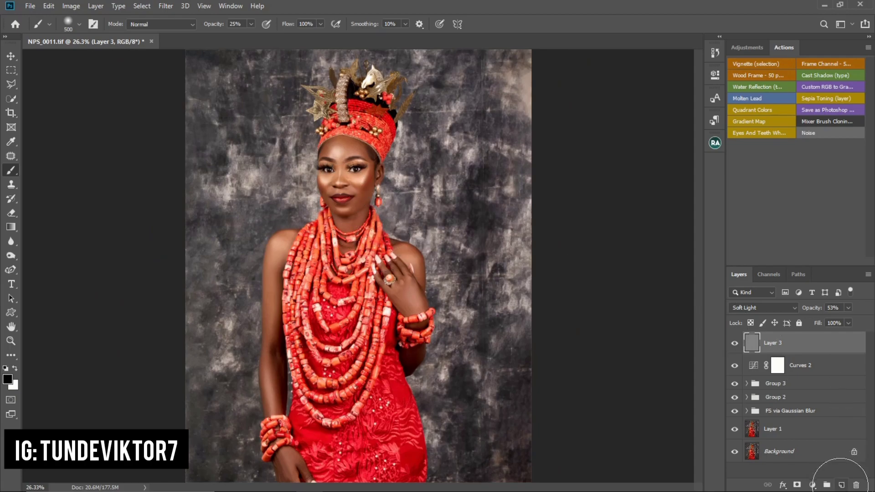
{"action": "left_click", "coordinate": [842, 485]}
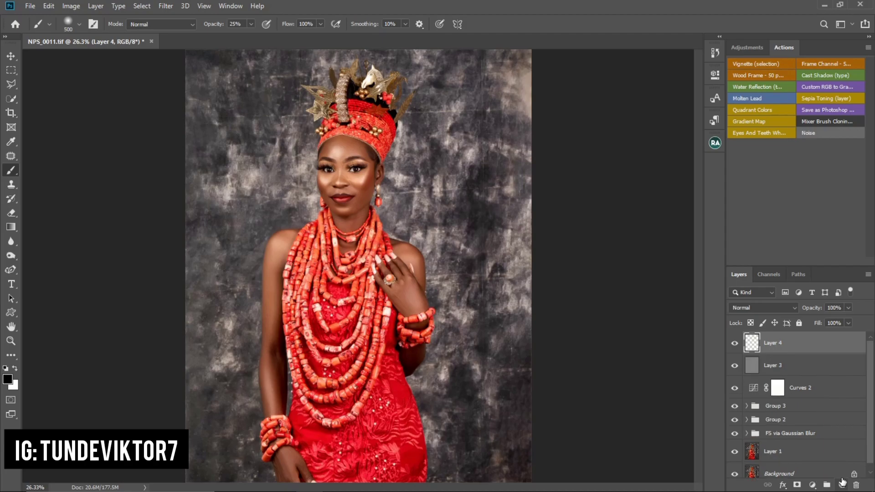
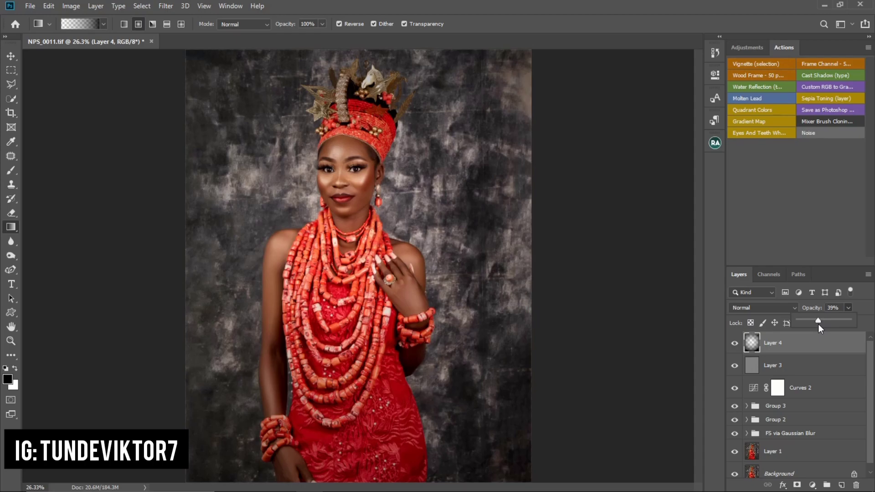
Add a mask to the dark vignette layer and paint black over the face with the brush at 100% opacity.
{"action": "left_click", "coordinate": [797, 486]}
{"action": "key", "text": "b"}
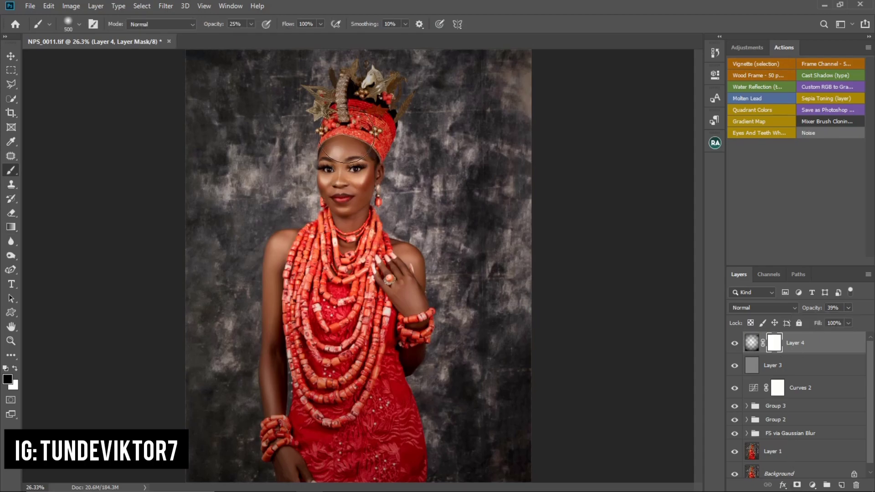
{"action": "key", "text": "bracketleft"}
{"action": "key", "text": "bracketleft"}
{"action": "mouse_move", "coordinate": [360, 171]}
{"action": "left_mouse_down"}
{"action": "mouse_move", "coordinate": [346, 193]}
{"action": "mouse_move", "coordinate": [363, 170]}
{"action": "left_mouse_up"}
{"action": "key", "text": "x"}
{"action": "key", "text": "x"}
{"action": "left_click_drag", "start_coordinate": [252, 35], "coordinate": [316, 37]}
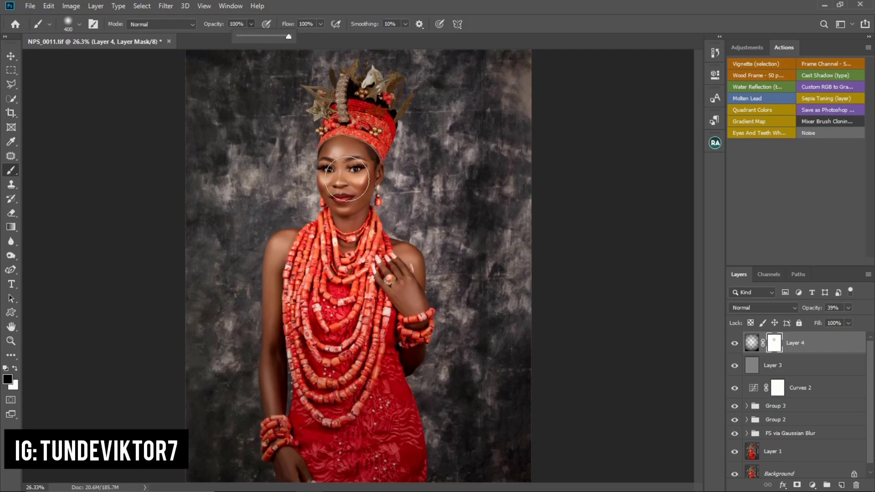
{"action": "left_click", "coordinate": [344, 184]}
Resize the brush and paint black on the vignette layer's mask over the beaded crown and the lower face.
{"action": "key", "text": "bracketleft"}
{"action": "key", "text": "bracketleft"}
{"action": "key", "text": "bracketleft"}
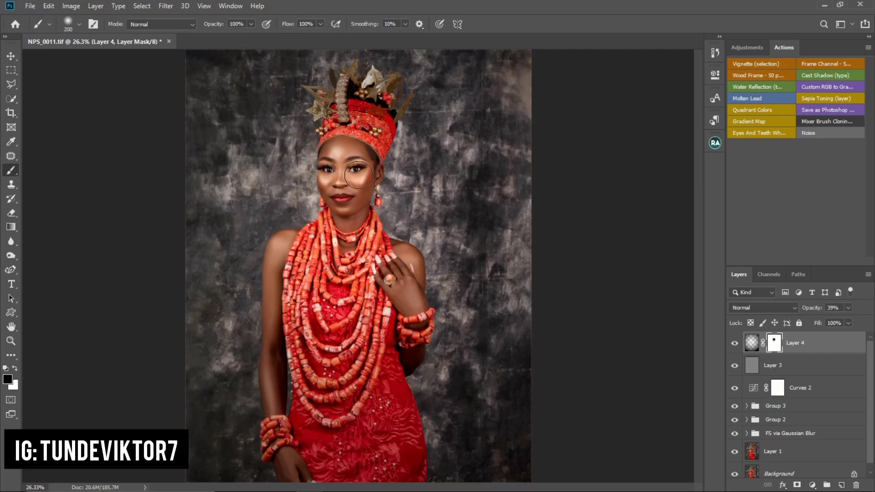
{"action": "key", "text": "bracketright"}
{"action": "key", "text": "bracketright"}
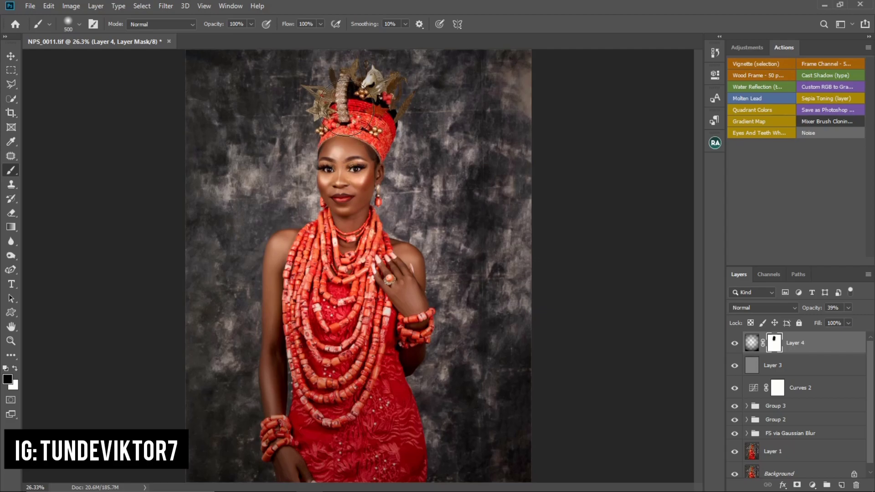
{"action": "mouse_move", "coordinate": [353, 108]}
{"action": "left_mouse_down"}
{"action": "mouse_move", "coordinate": [379, 108]}
{"action": "mouse_move", "coordinate": [367, 94]}
{"action": "mouse_move", "coordinate": [359, 104]}
{"action": "mouse_move", "coordinate": [328, 95]}
{"action": "mouse_move", "coordinate": [360, 94]}
{"action": "mouse_move", "coordinate": [392, 109]}
{"action": "mouse_move", "coordinate": [385, 100]}
{"action": "mouse_move", "coordinate": [373, 126]}
{"action": "left_mouse_up"}
{"action": "key", "text": "bracketleft"}
{"action": "key", "text": "bracketleft"}
{"action": "key", "text": "bracketleft"}
{"action": "key", "text": "bracketright"}
{"action": "key", "text": "bracketright"}
{"action": "key", "text": "bracketright"}
{"action": "key", "text": "bracketright"}
{"action": "mouse_move", "coordinate": [358, 194]}
{"action": "left_mouse_down"}
{"action": "mouse_move", "coordinate": [360, 171]}
{"action": "mouse_move", "coordinate": [345, 192]}
{"action": "left_mouse_up"}
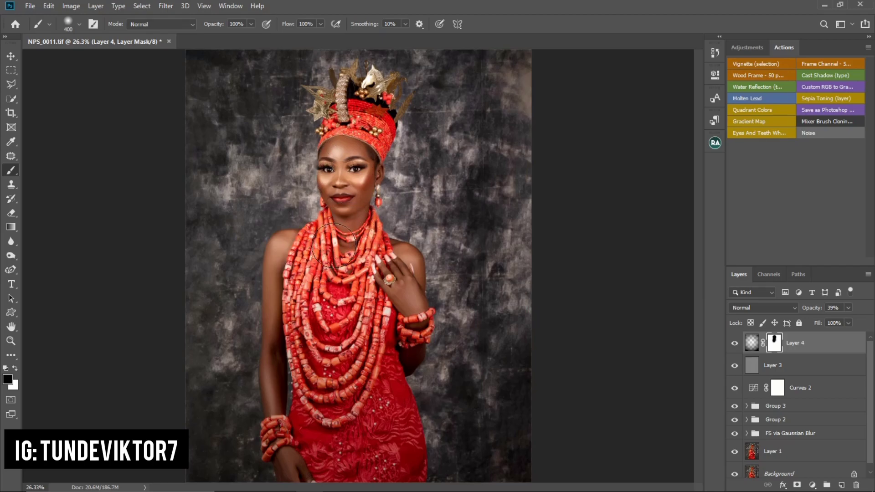
Mask the vignette off the neck, bead necklaces and torso with a larger brush, and review the whole portrait.
{"action": "mouse_move", "coordinate": [349, 255]}
{"action": "left_mouse_down"}
{"action": "mouse_move", "coordinate": [383, 279]}
{"action": "mouse_move", "coordinate": [394, 299]}
{"action": "mouse_move", "coordinate": [387, 324]}
{"action": "mouse_move", "coordinate": [364, 334]}
{"action": "mouse_move", "coordinate": [332, 299]}
{"action": "mouse_move", "coordinate": [325, 318]}
{"action": "left_mouse_up"}
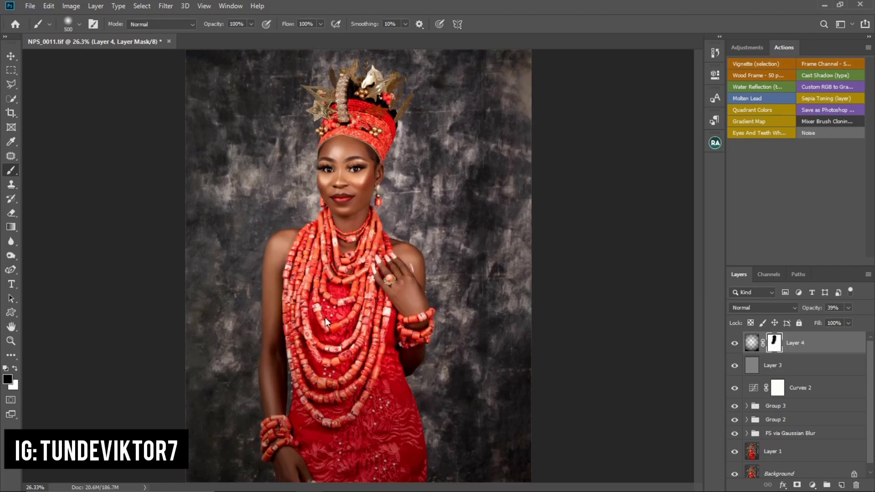
{"action": "key", "text": "bracketright"}
{"action": "key", "text": "bracketright"}
{"action": "key", "text": "bracketright"}
{"action": "mouse_move", "coordinate": [329, 287]}
{"action": "left_mouse_down"}
{"action": "mouse_move", "coordinate": [337, 364]}
{"action": "mouse_move", "coordinate": [374, 347]}
{"action": "left_mouse_up"}
{"action": "key", "text": "bracketleft"}
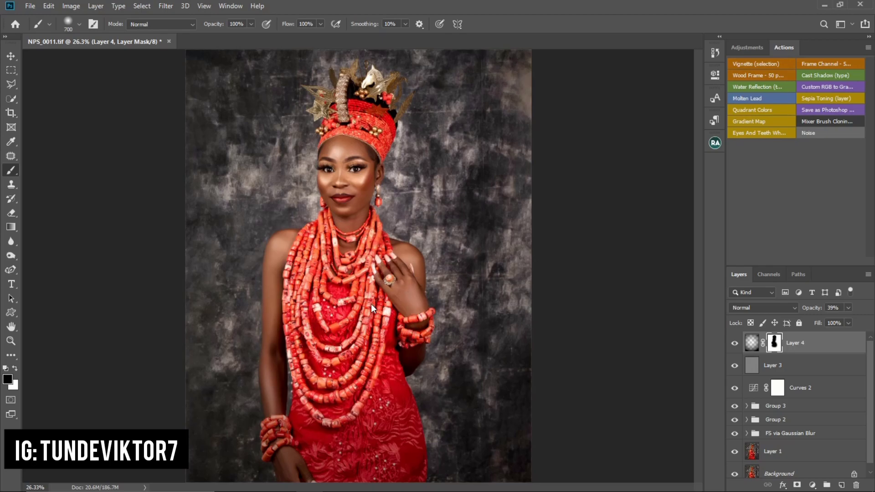
{"action": "key", "text": "bracketleft"}
{"action": "left_click_drag", "start_coordinate": [412, 217], "coordinate": [378, 217]}
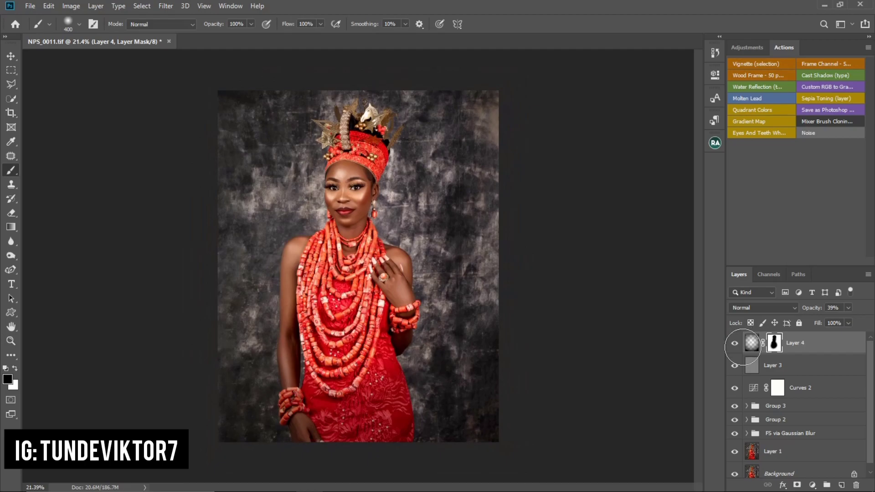
Group the vignette, noise and Curves 2 layers, and combine that group with Group 3 in a parent group.
{"action": "key", "text": "shift"}
{"action": "left_click", "coordinate": [816, 395], "text": "shift"}
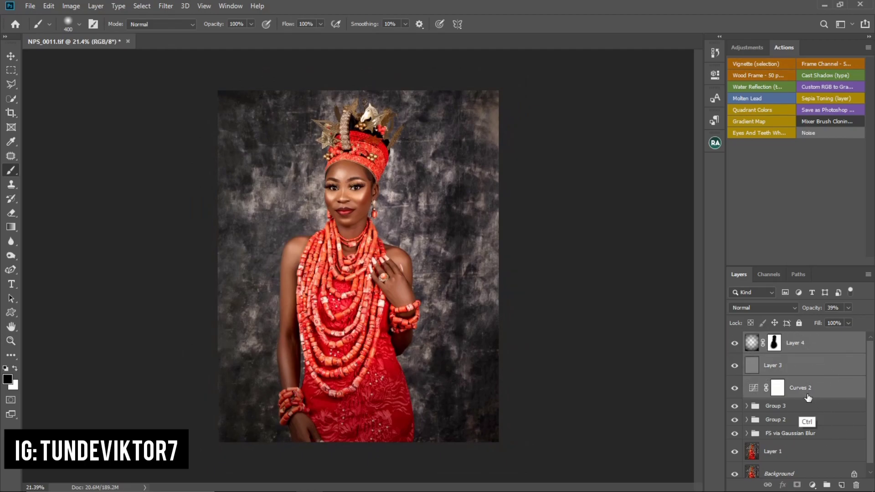
{"action": "key", "text": "ctrl+g"}
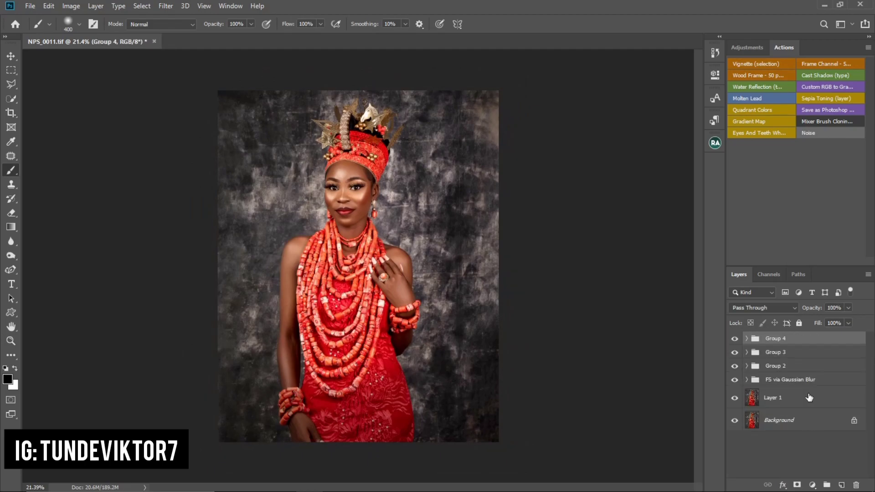
{"action": "left_click", "coordinate": [795, 356], "text": "shift"}
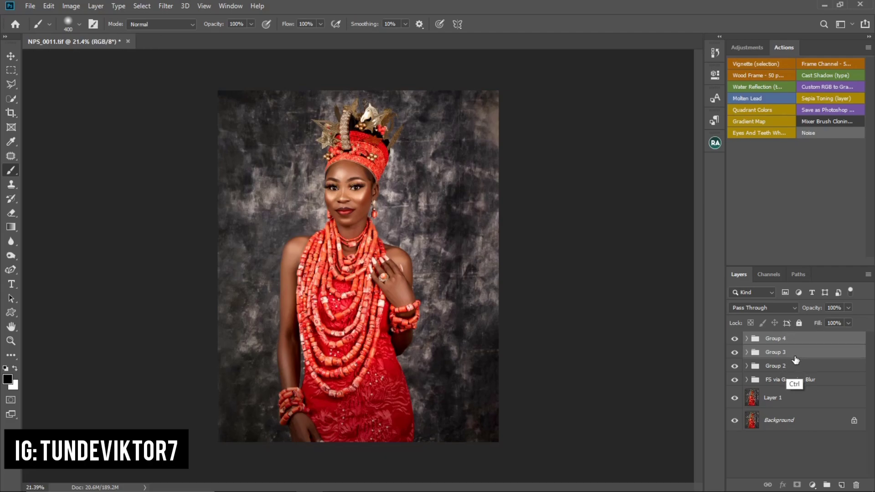
{"action": "key", "text": "ctrl+g"}
Compare the portrait with and without the top group's adjustments, and examine the face and skin close up.
{"action": "left_click", "coordinate": [735, 340]}
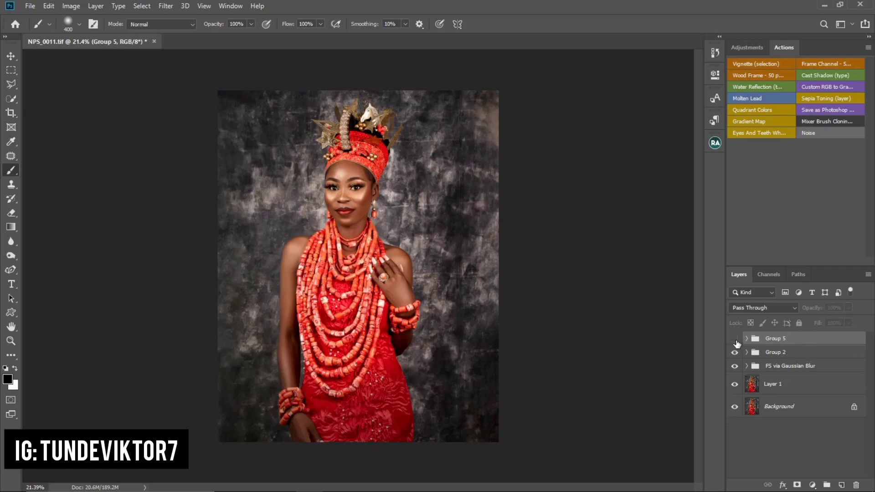
{"action": "left_click_drag", "start_coordinate": [363, 205], "coordinate": [401, 205]}
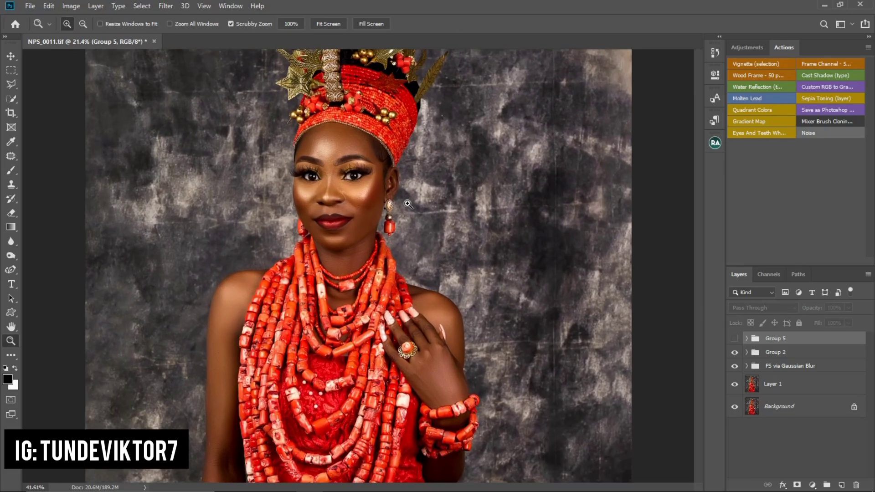
{"action": "left_click", "coordinate": [735, 338]}
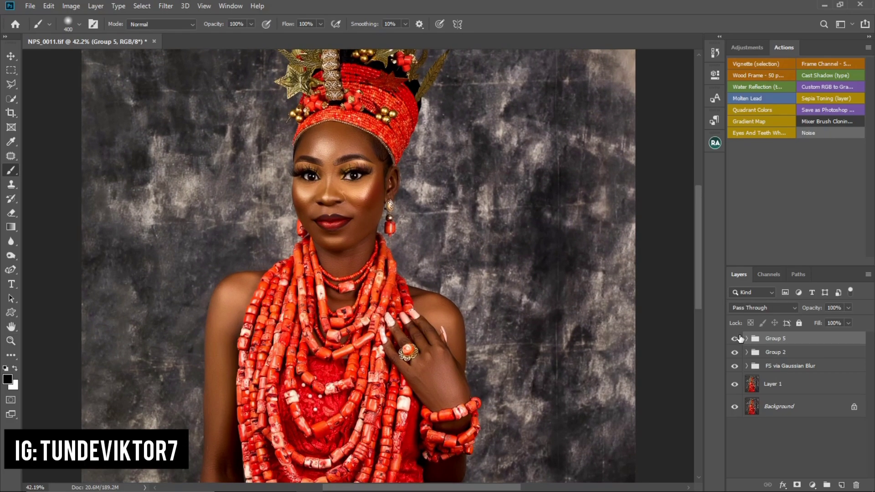
{"action": "mouse_move", "coordinate": [404, 240]}
{"action": "left_mouse_down"}
{"action": "mouse_move", "coordinate": [348, 198]}
{"action": "mouse_move", "coordinate": [376, 217]}
{"action": "left_mouse_up"}
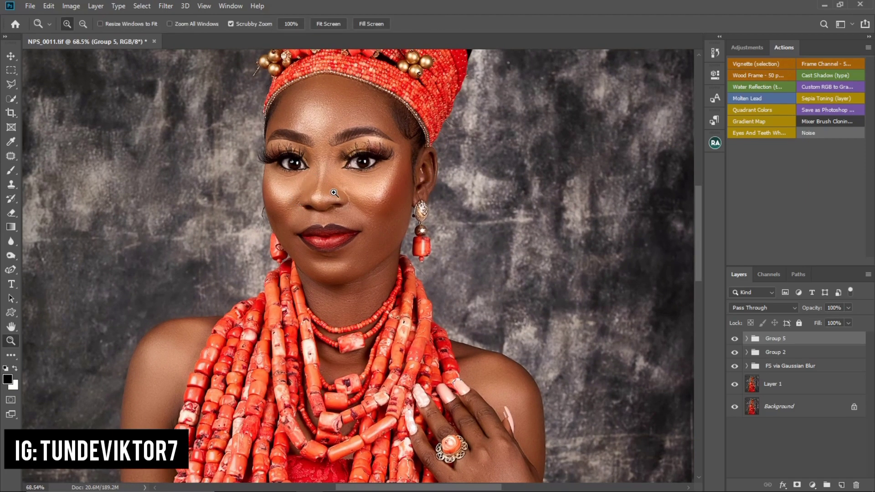
{"action": "left_click_drag", "start_coordinate": [338, 192], "coordinate": [360, 194]}
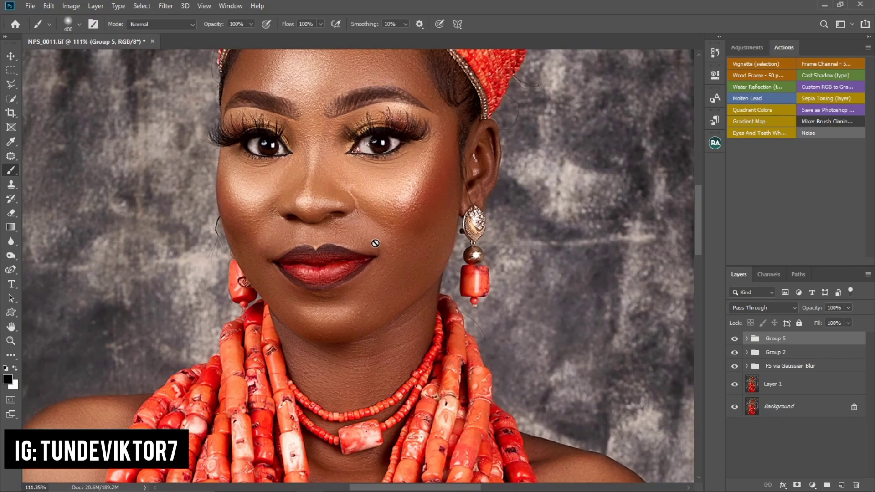